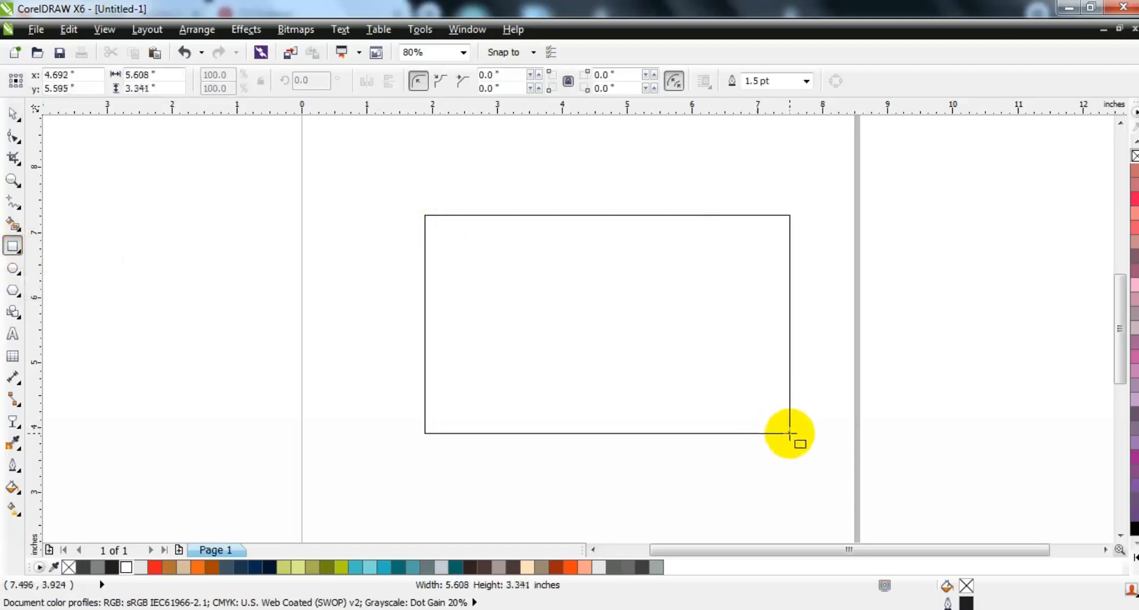
- Set the rectangle's outline width to 3.0 pt and round only its upper-left corner to a radius of about 0.61 inches
{"action": "left_click", "coordinate": [805, 81]}
{"action": "left_click", "coordinate": [777, 174]}
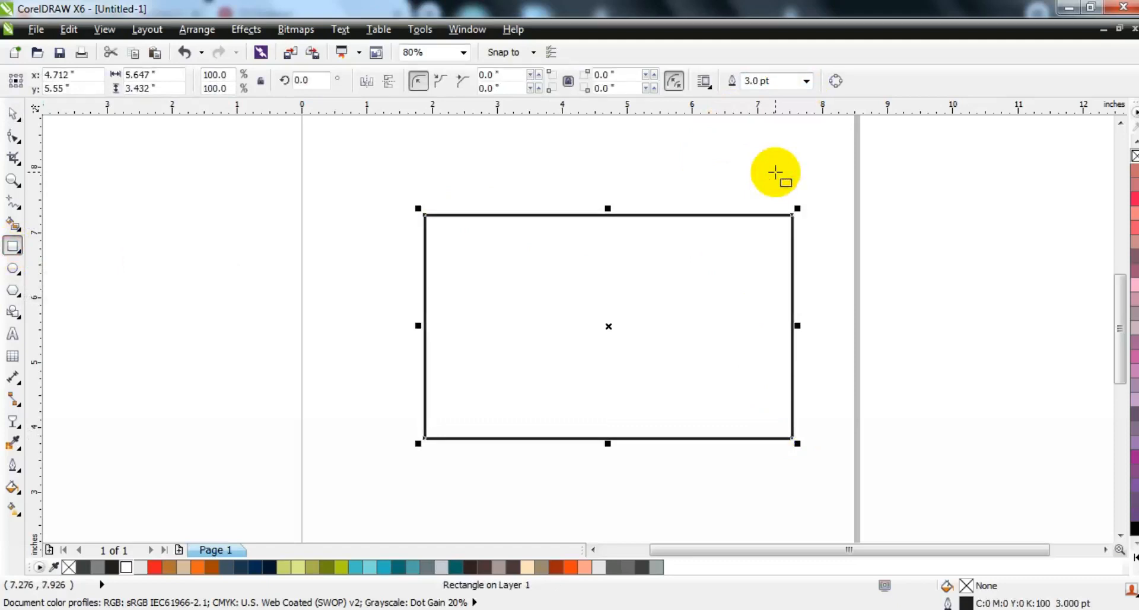
{"action": "left_click", "coordinate": [13, 136]}
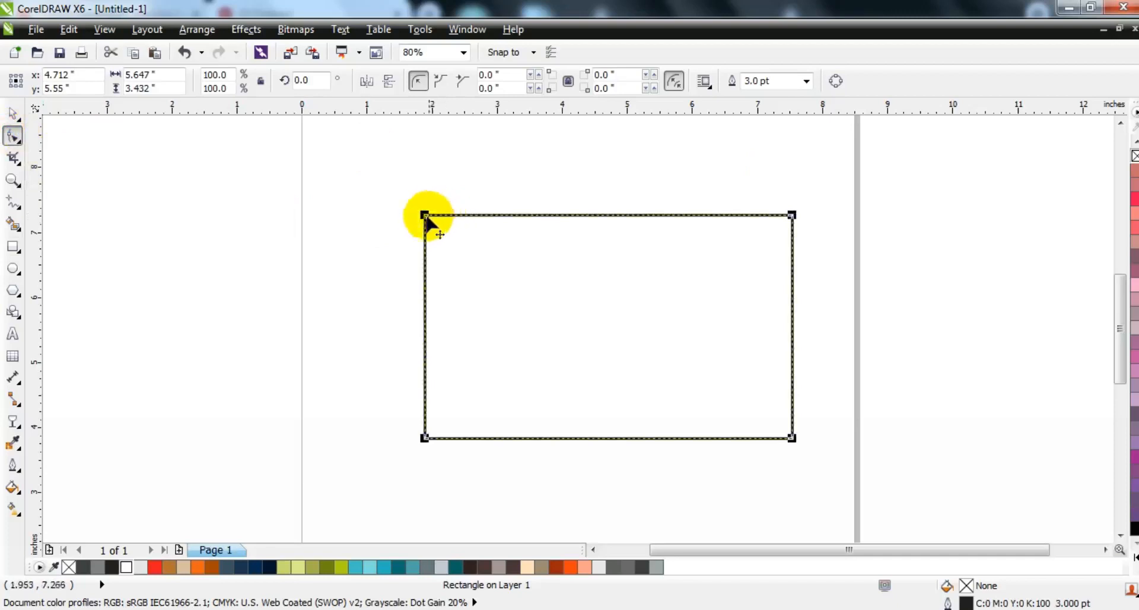
{"action": "left_click_drag", "start_coordinate": [425, 218], "coordinate": [424, 254]}
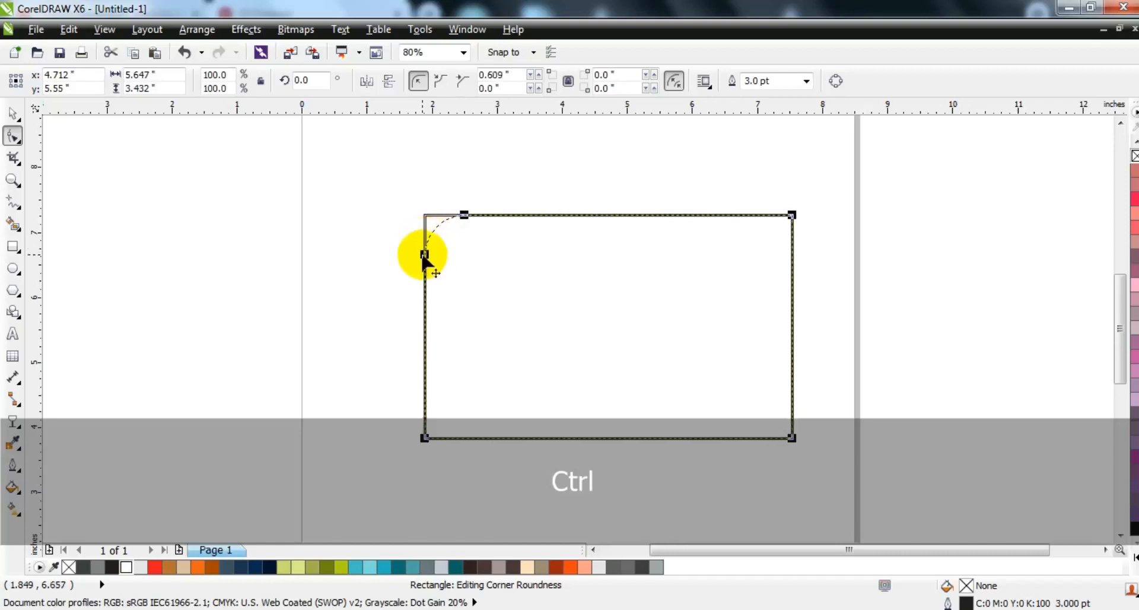
{"action": "left_click_drag", "start_coordinate": [423, 256], "coordinate": [423, 256]}
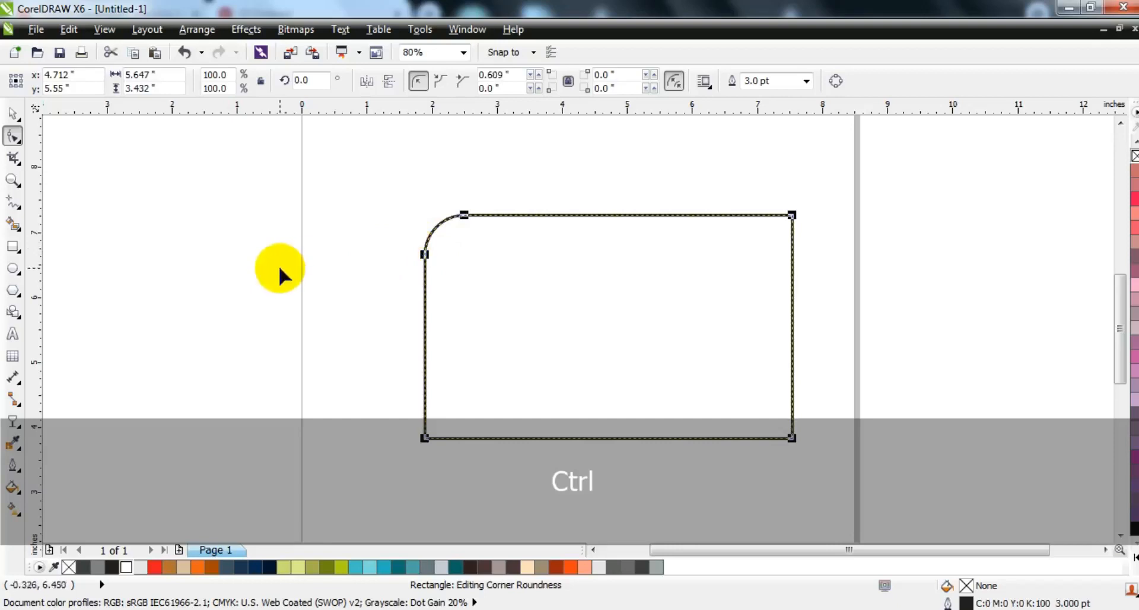
{"action": "left_click", "coordinate": [13, 114]}
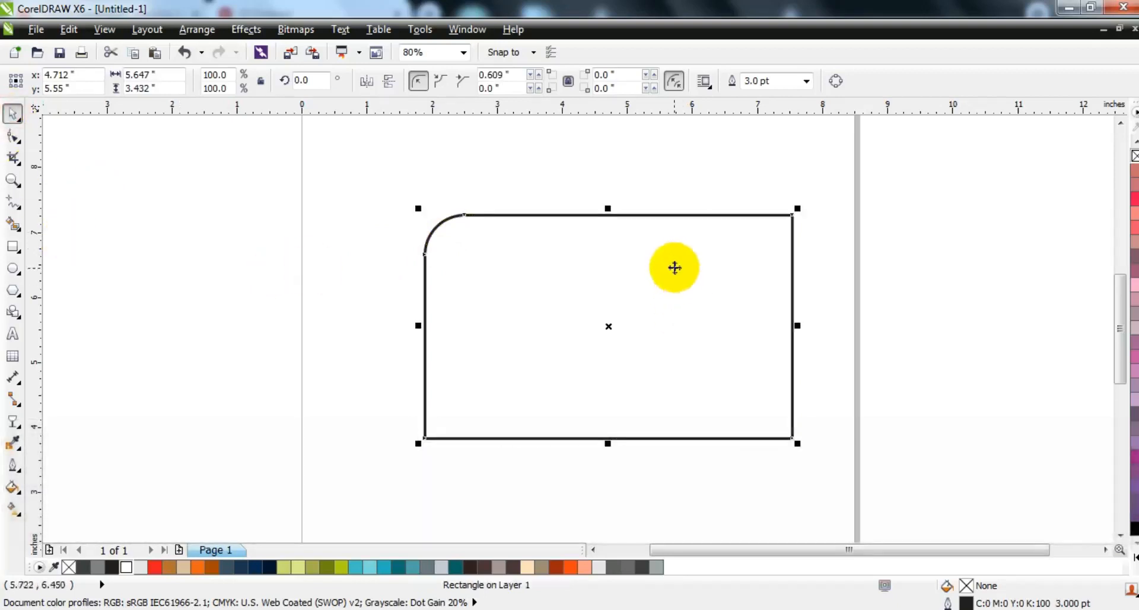
- Duplicate the rounded rectangle and move the copy straight down about 0.97 inches
{"action": "key", "text": "KP_Add"}
{"action": "left_click_drag", "start_coordinate": [676, 259], "coordinate": [702, 332]}
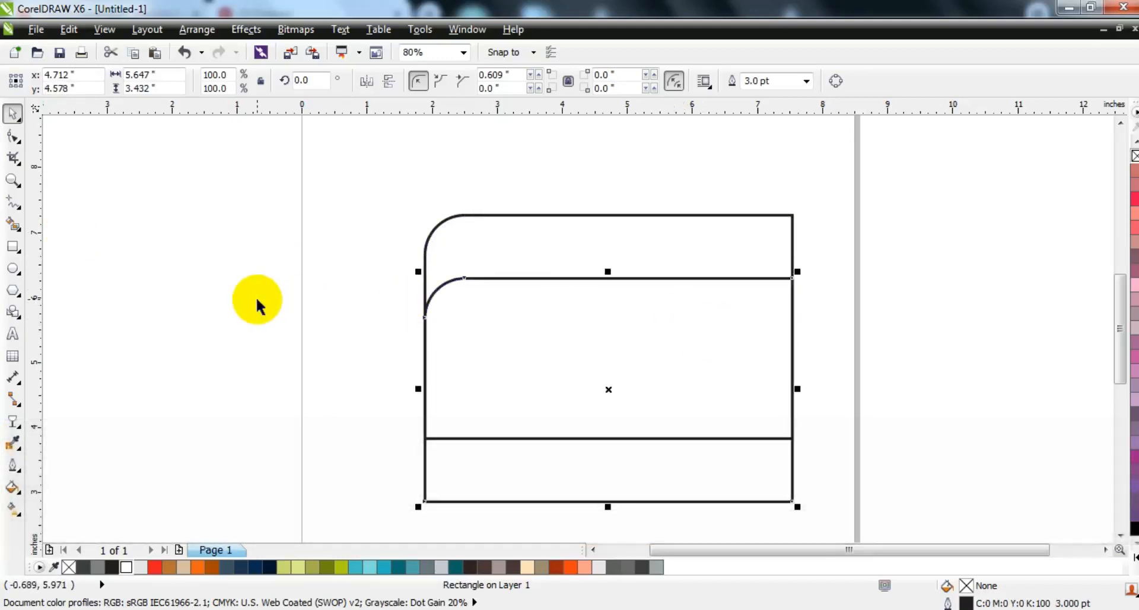
{"action": "left_click", "coordinate": [257, 300]}
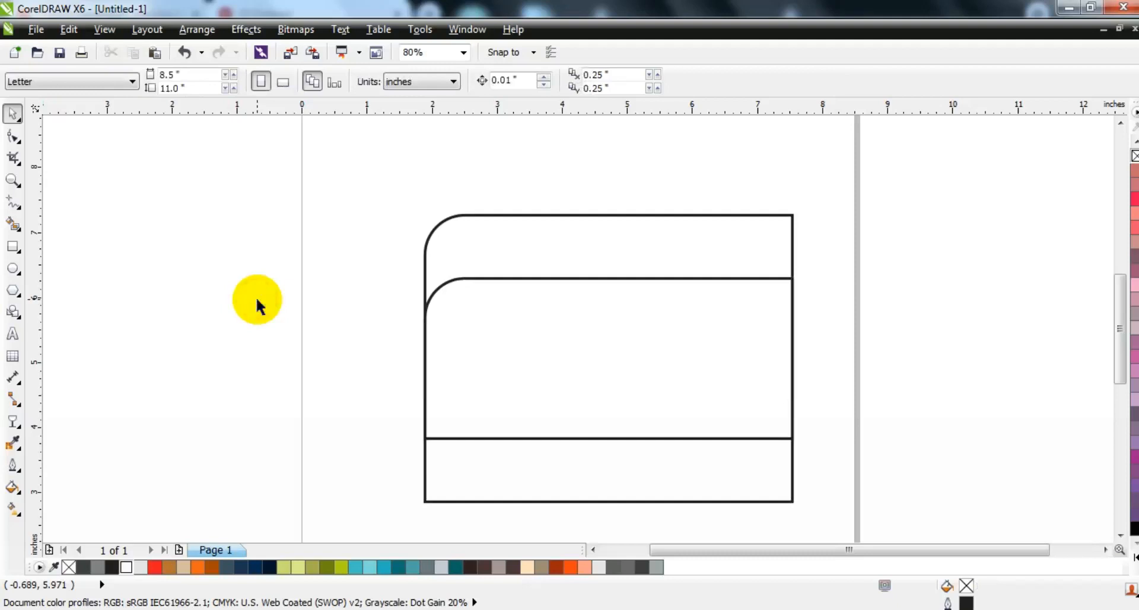
- Smart Fill the upper band between the two outlines with gray, and delete the lower rectangle
{"action": "left_click", "coordinate": [11, 226]}
{"action": "left_click", "coordinate": [549, 241]}
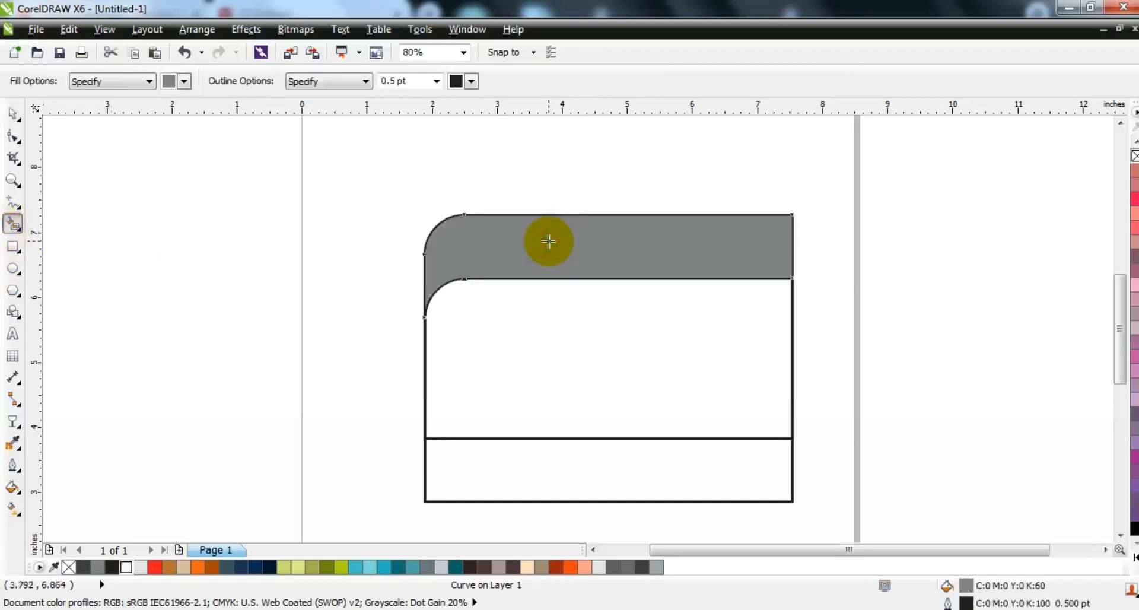
{"action": "left_click", "coordinate": [13, 113]}
{"action": "left_click", "coordinate": [775, 465]}
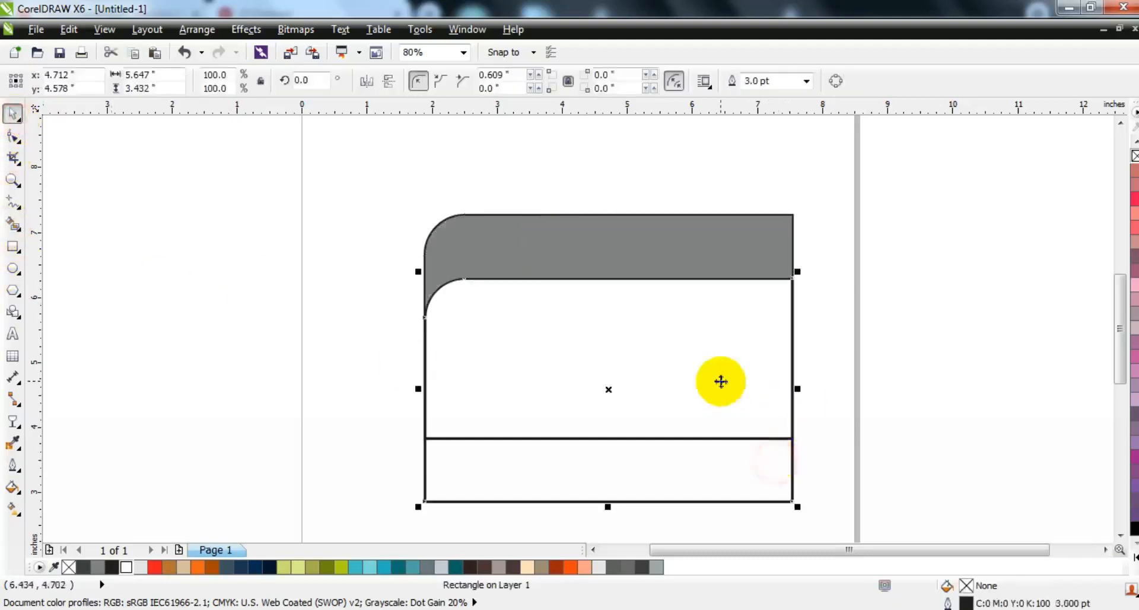
{"action": "key", "text": "Delete"}
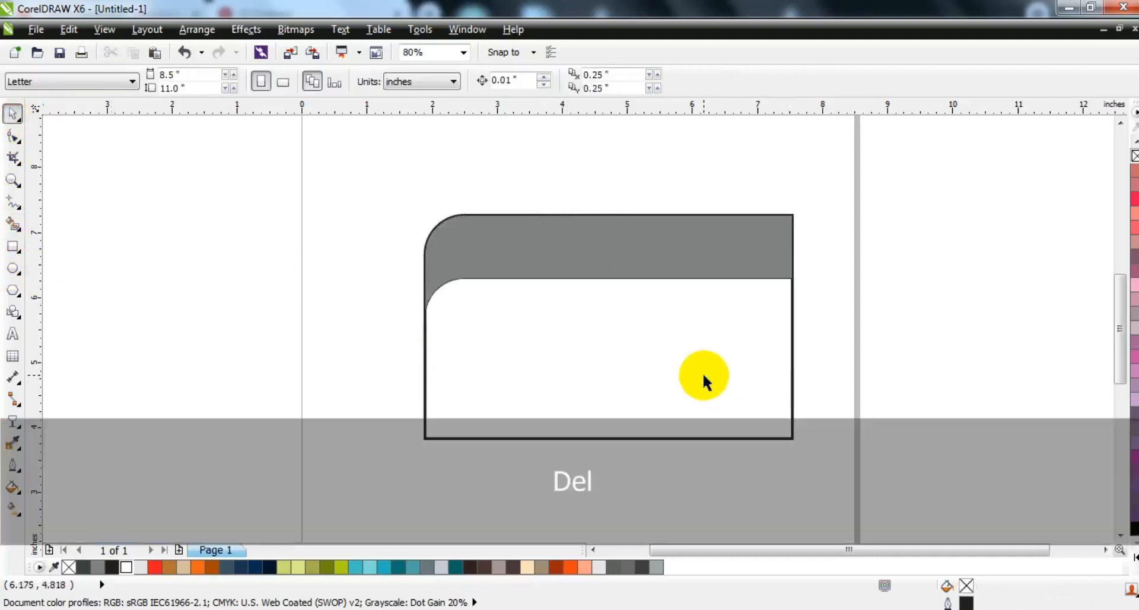
- Mirror the remaining rectangle both horizontally and vertically
{"action": "left_click", "coordinate": [704, 376]}
{"action": "left_click", "coordinate": [368, 83]}
{"action": "left_click", "coordinate": [386, 82]}
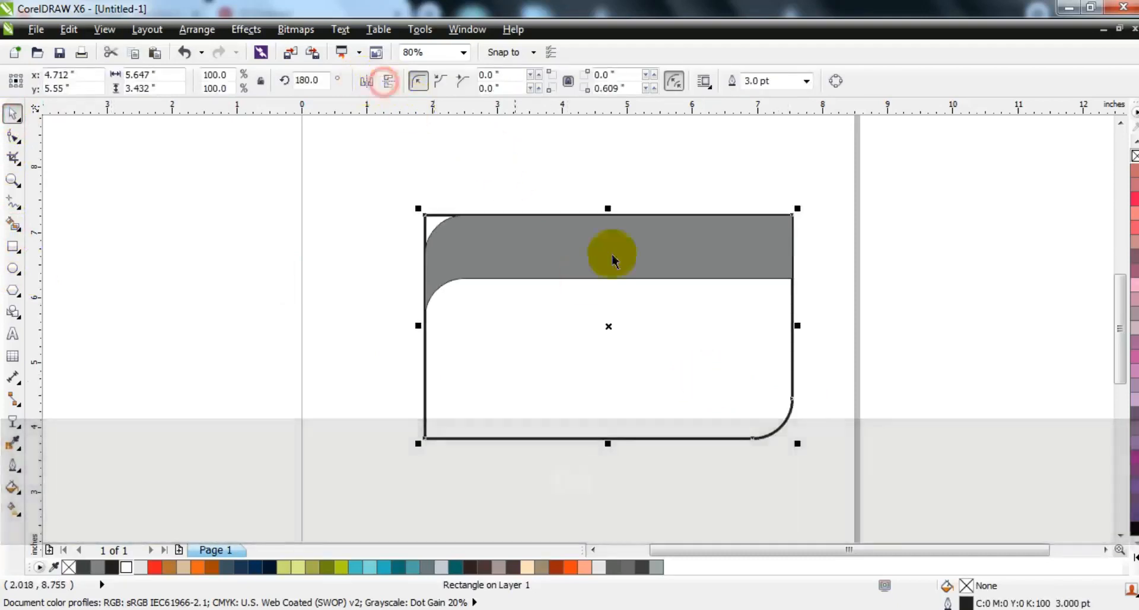
- Place the flipped rectangle in front with its lower edge on the gray band's lower edge, and narrow it to about 5.59 inches
{"action": "left_click_drag", "start_coordinate": [778, 419], "coordinate": [776, 259]}
{"action": "key", "text": "shift+Prior"}
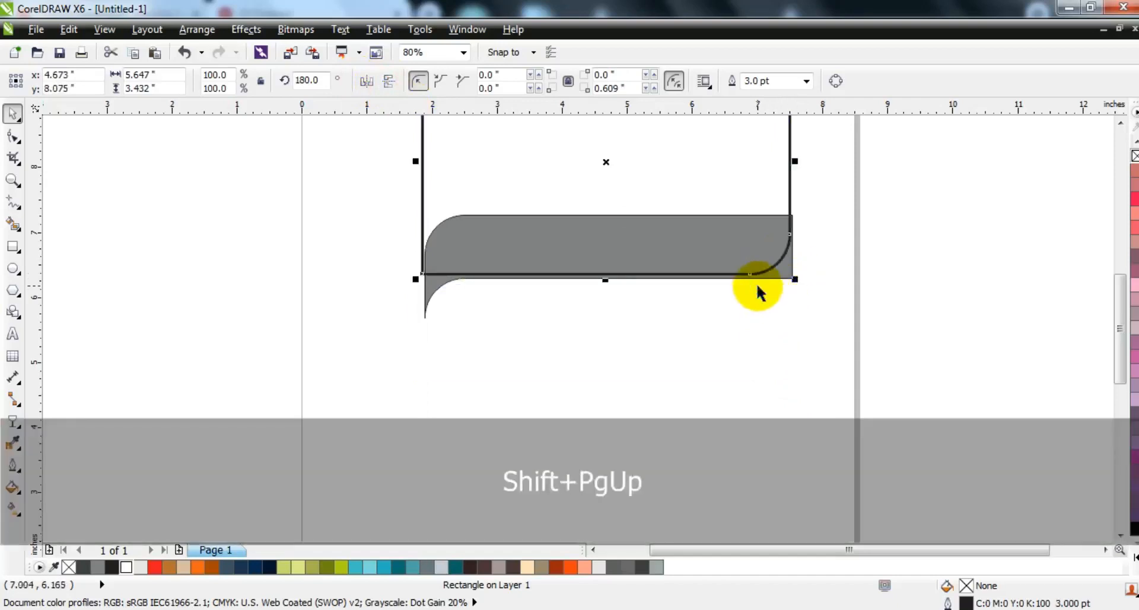
{"action": "key", "text": "Down"}
{"action": "key", "text": "Down"}
{"action": "key", "text": "Down"}
{"action": "key", "text": "Down"}
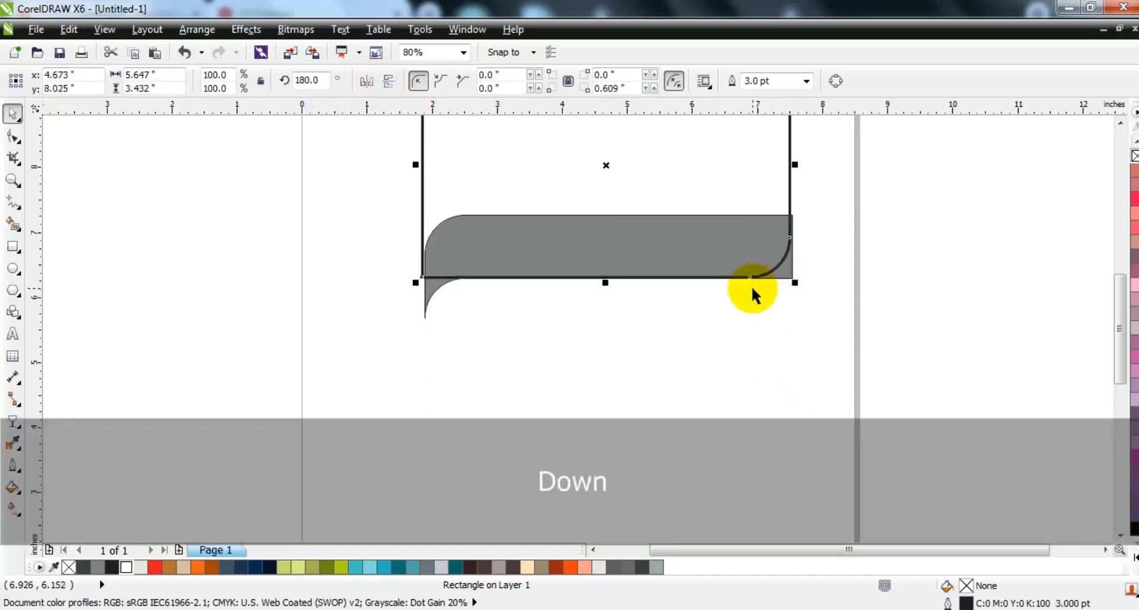
{"action": "key", "text": "Right"}
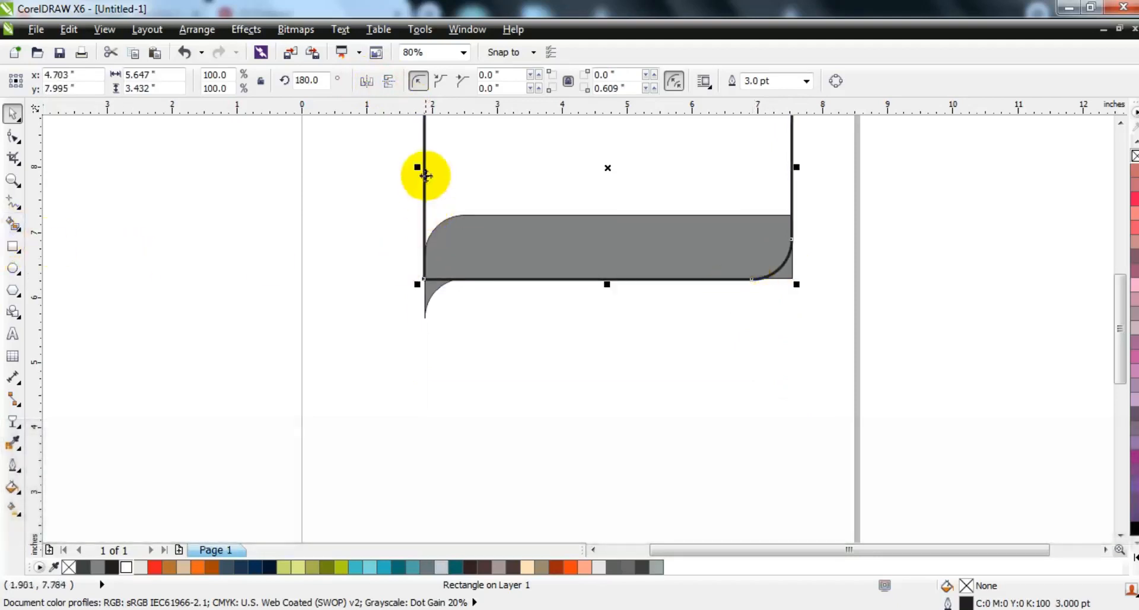
{"action": "left_click_drag", "start_coordinate": [416, 166], "coordinate": [419, 167]}
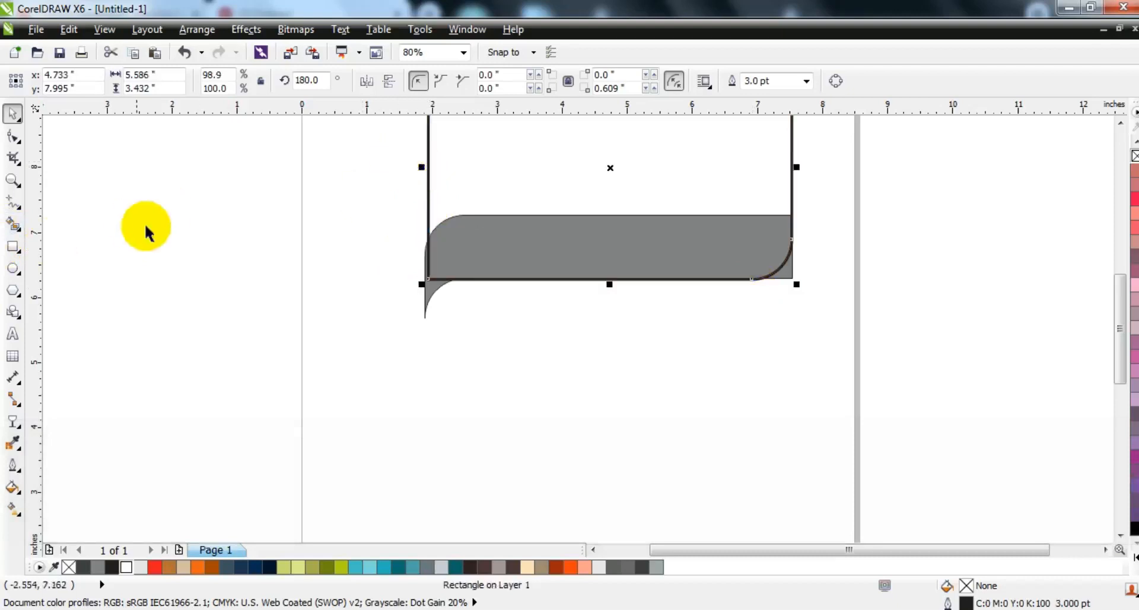
- Smart Fill the band area inside the rectangle's rounded corner and the leftover tail on the band's left end with gray
{"action": "left_click", "coordinate": [13, 225]}
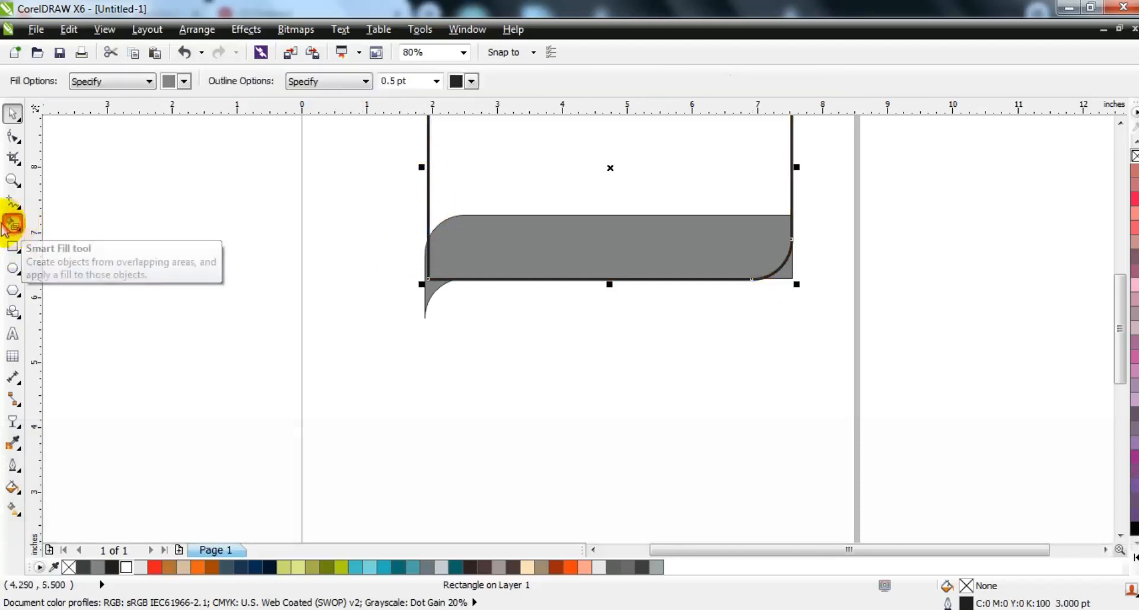
{"action": "left_click", "coordinate": [683, 245]}
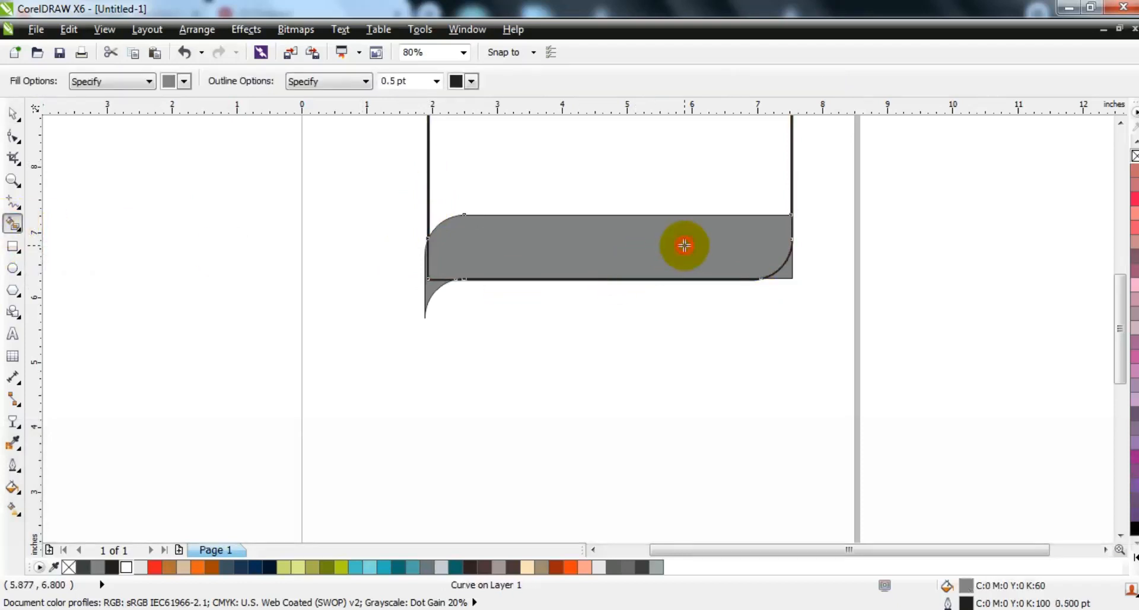
{"action": "left_click", "coordinate": [13, 113]}
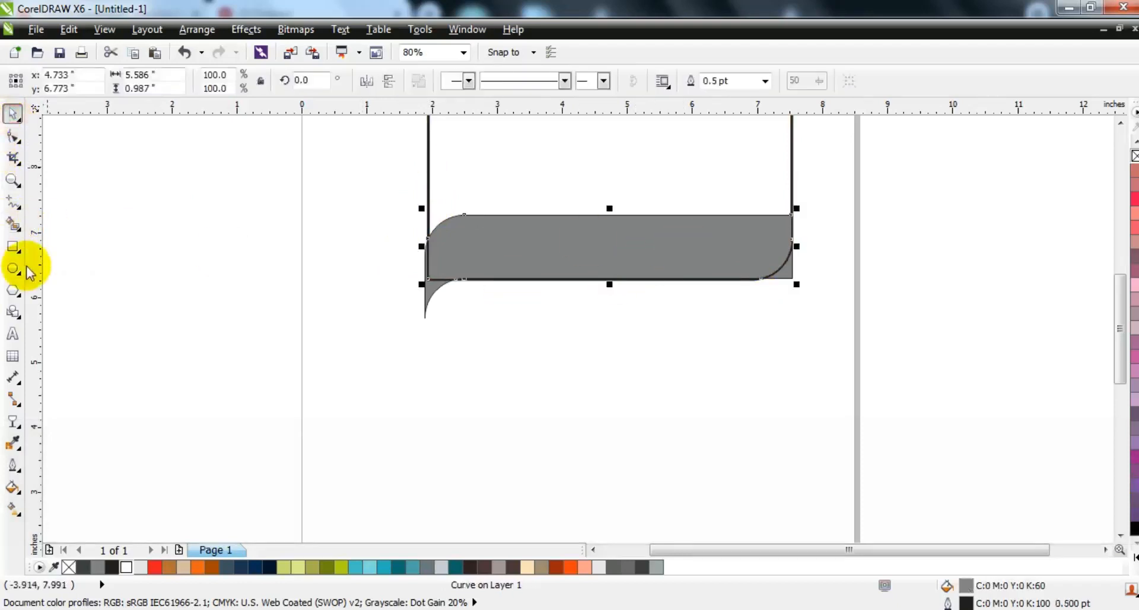
{"action": "left_click", "coordinate": [13, 225]}
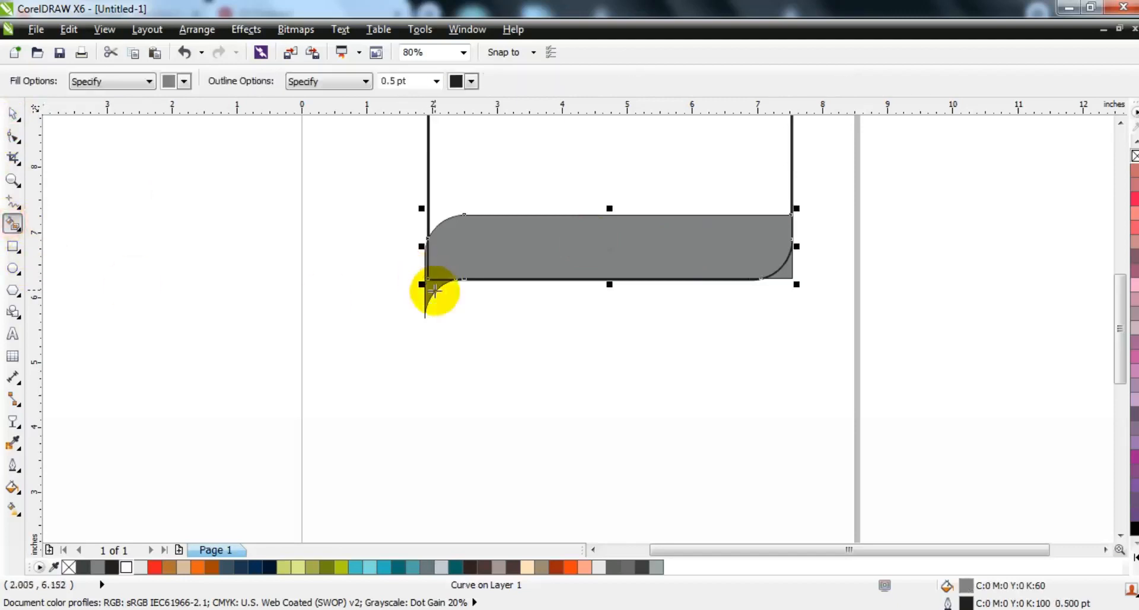
{"action": "left_click", "coordinate": [430, 289]}
- Move the two newly filled pieces down clear of the outlines and weld them into one shape
{"action": "left_click", "coordinate": [13, 114]}
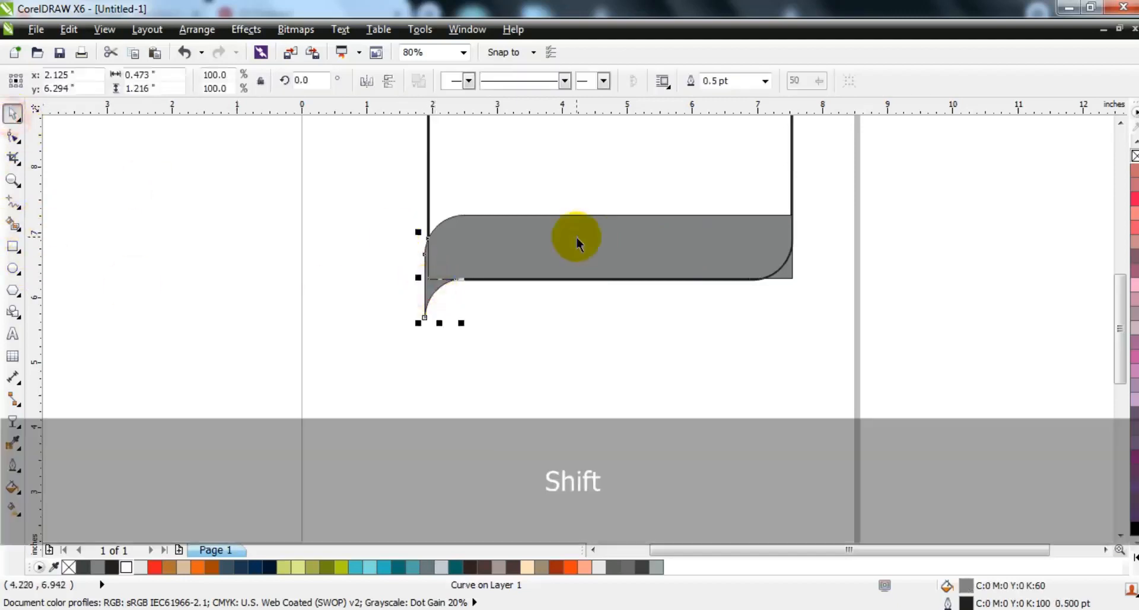
{"action": "left_click", "coordinate": [577, 239], "text": "shift"}
{"action": "left_click_drag", "start_coordinate": [577, 238], "coordinate": [579, 349]}
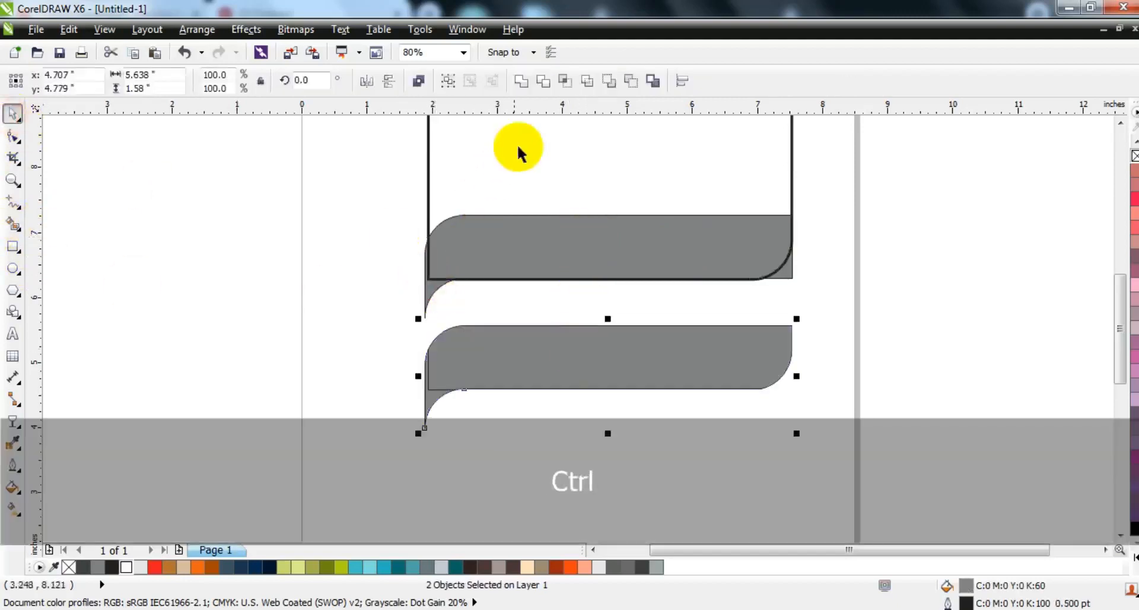
{"action": "left_click", "coordinate": [522, 81]}
{"action": "left_click", "coordinate": [886, 315]}
- Delete the leftover rectangle outline and the original gray band, and move the welded bar up into their place
{"action": "scroll", "coordinate": [403, 130], "scroll_direction": "up", "scroll_amount": 1}
{"action": "left_click", "coordinate": [426, 142]}
{"action": "key", "text": "Delete"}
{"action": "left_click", "coordinate": [652, 280]}
{"action": "key", "text": "Delete"}
{"action": "left_click_drag", "start_coordinate": [669, 386], "coordinate": [678, 229]}
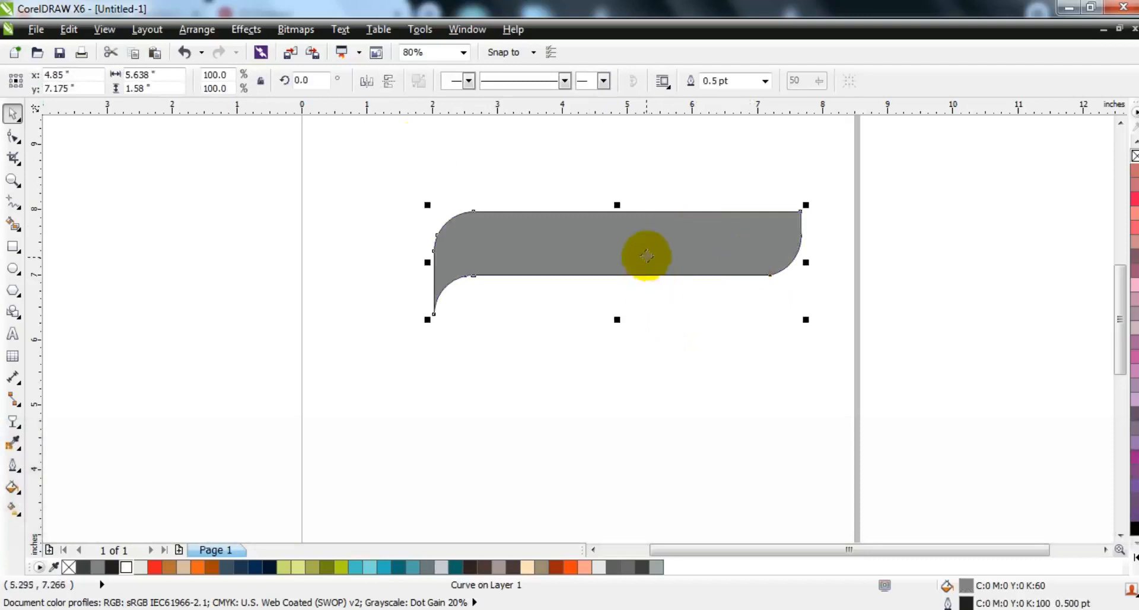
- Duplicate the bar straight down by about 0.97 inches and repeat the duplication twice to stack four bars
{"action": "left_click_drag", "start_coordinate": [646, 245], "coordinate": [650, 309]}
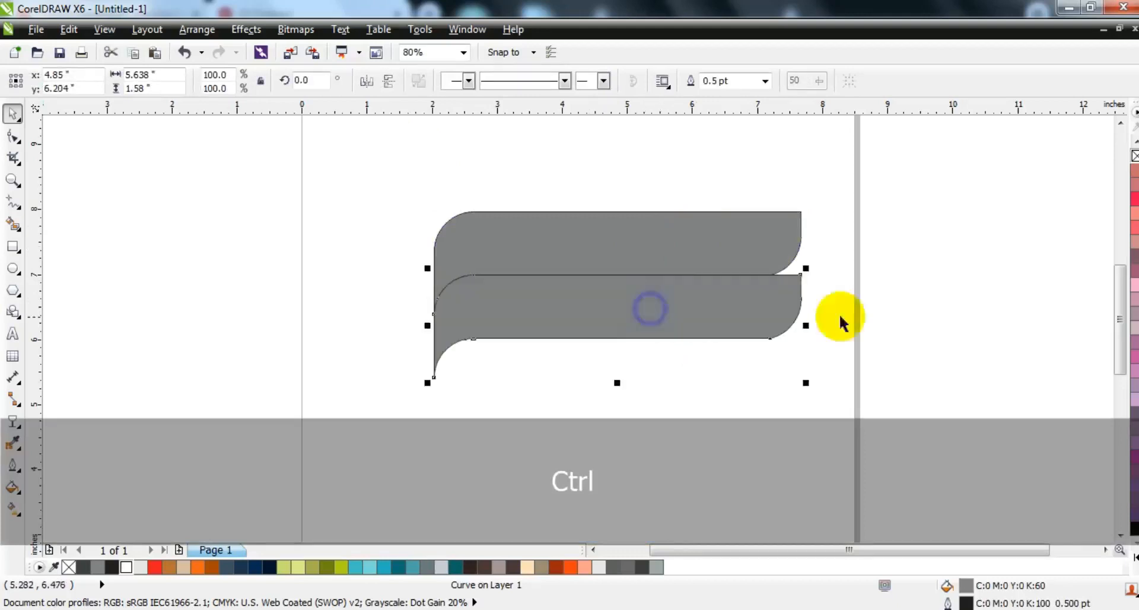
{"action": "key", "text": "ctrl+r"}
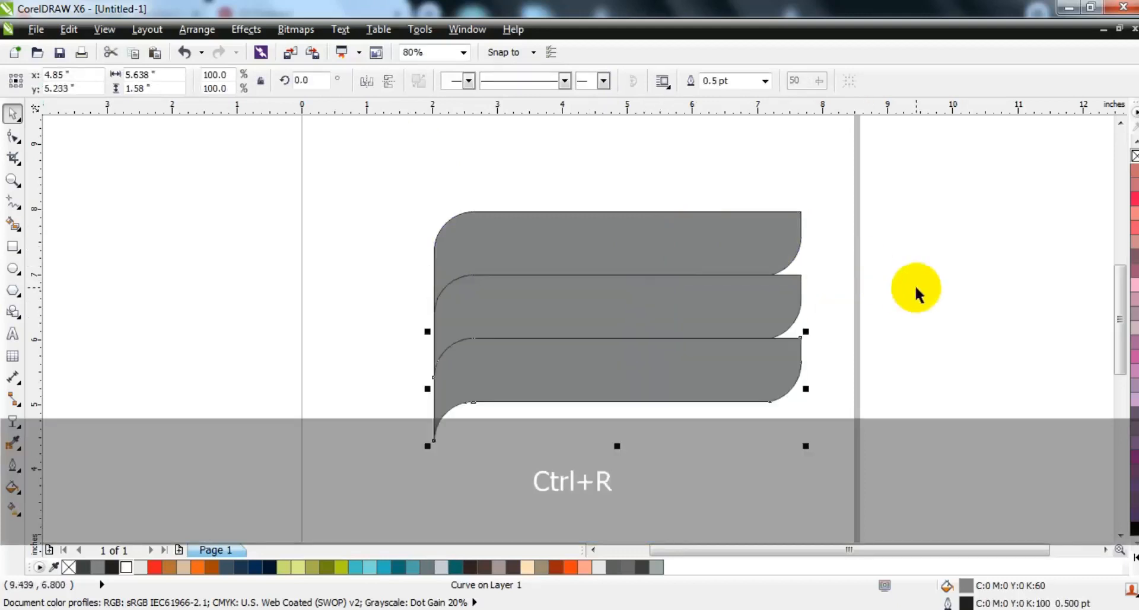
{"action": "key", "text": "ctrl+r"}
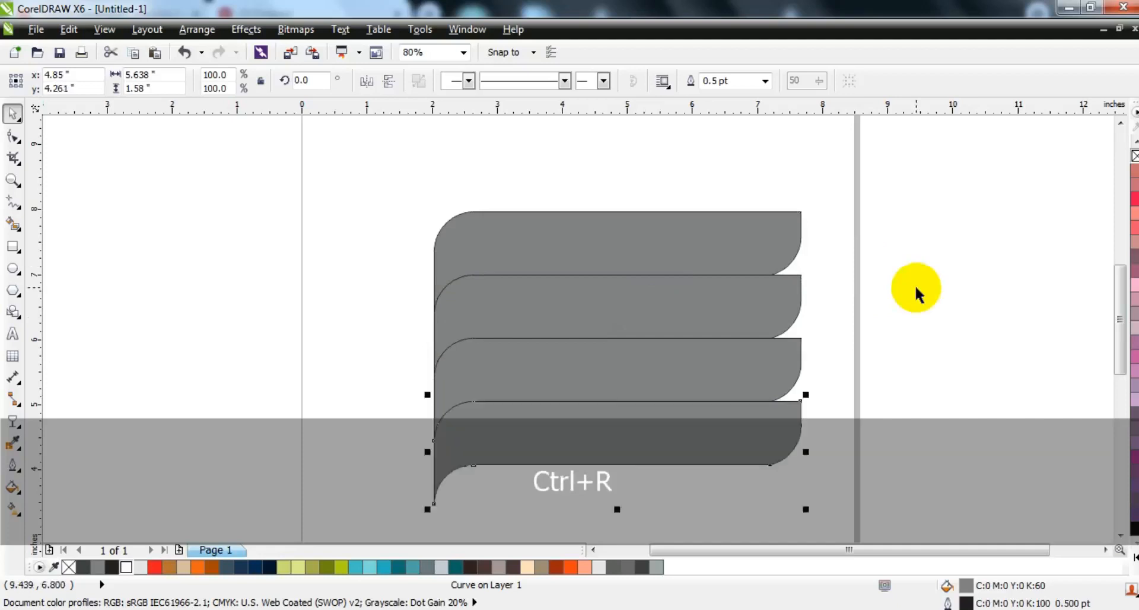
{"action": "left_click", "coordinate": [916, 290]}
- Shorten the right ends of the lower three bars progressively with the Shape tool, making the bottom bar about 3.98 inches wide
{"action": "left_click", "coordinate": [738, 300]}
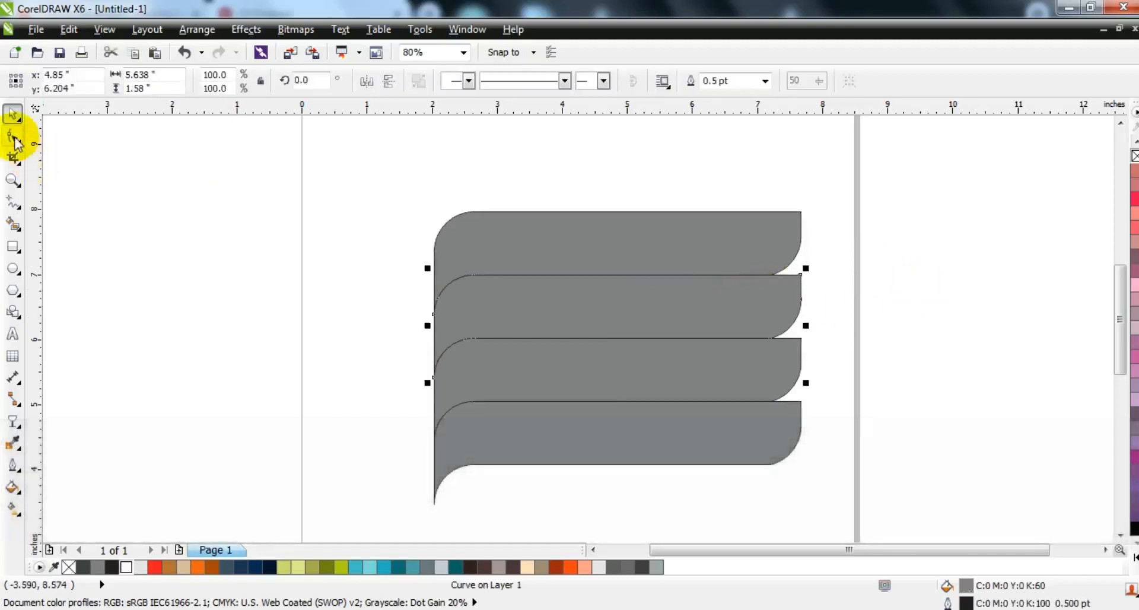
{"action": "left_click", "coordinate": [13, 136]}
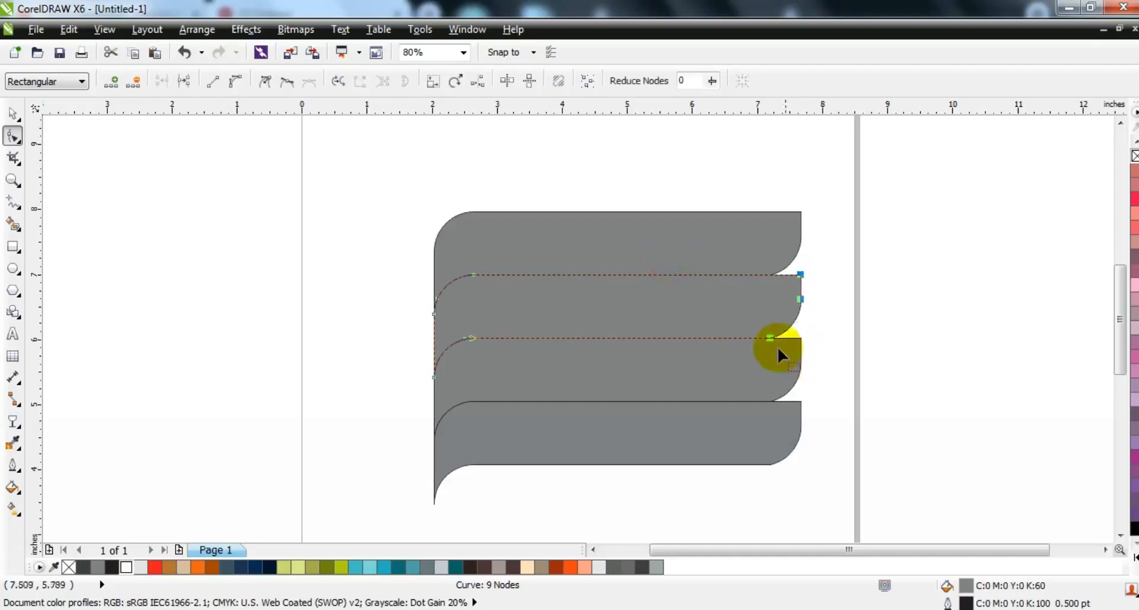
{"action": "left_click_drag", "start_coordinate": [770, 337], "coordinate": [730, 336]}
{"action": "left_click", "coordinate": [734, 369]}
{"action": "left_click_drag", "start_coordinate": [833, 326], "coordinate": [696, 398]}
{"action": "key", "text": "ctrl+z"}
{"action": "left_click", "coordinate": [746, 429]}
{"action": "left_click_drag", "start_coordinate": [835, 386], "coordinate": [660, 467]}
{"action": "left_click", "coordinate": [13, 113]}
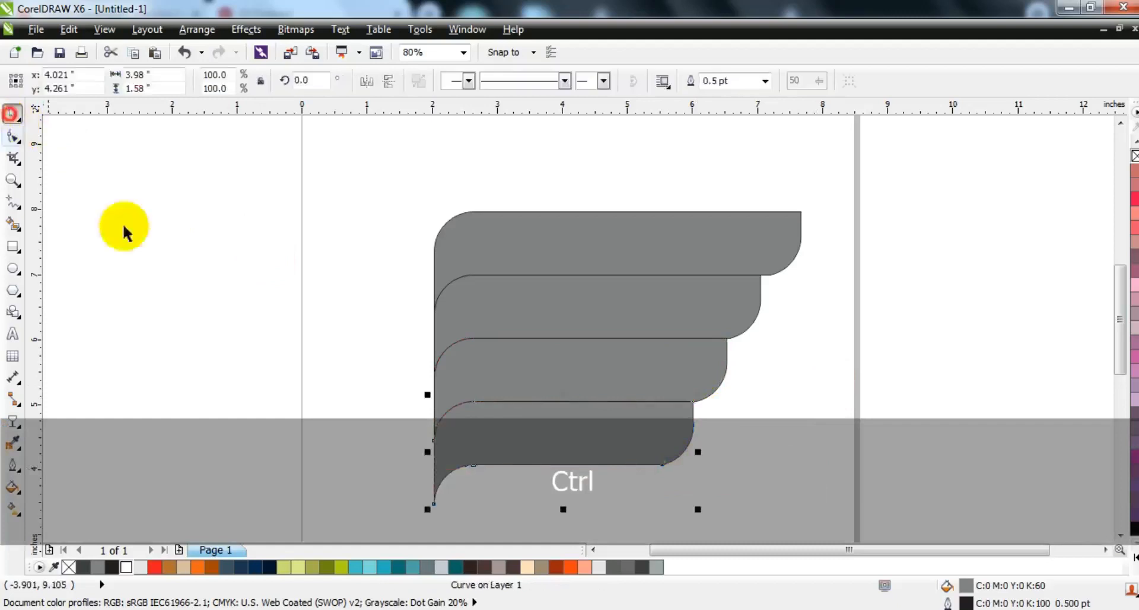
- Move the four bars right about 1.27 inches and place a horizontally mirrored copy against their left edge
{"action": "left_click", "coordinate": [287, 325]}
{"action": "left_click_drag", "start_coordinate": [386, 185], "coordinate": [808, 524]}
{"action": "left_click_drag", "start_coordinate": [641, 254], "coordinate": [723, 252]}
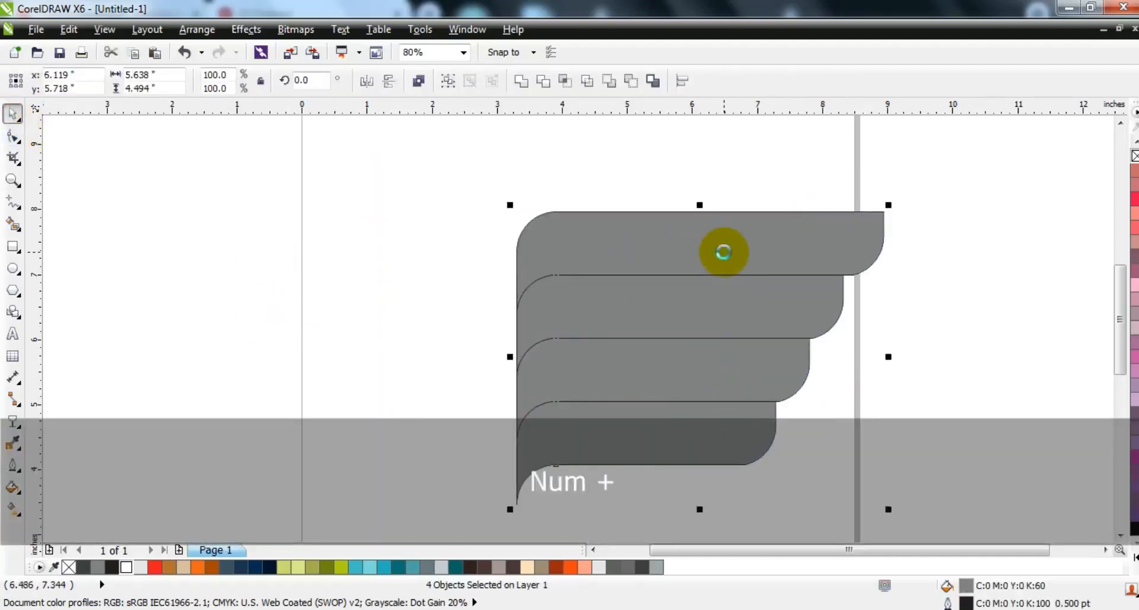
{"action": "left_click_drag", "start_coordinate": [888, 357], "coordinate": [483, 351], "text": "ctrl"}
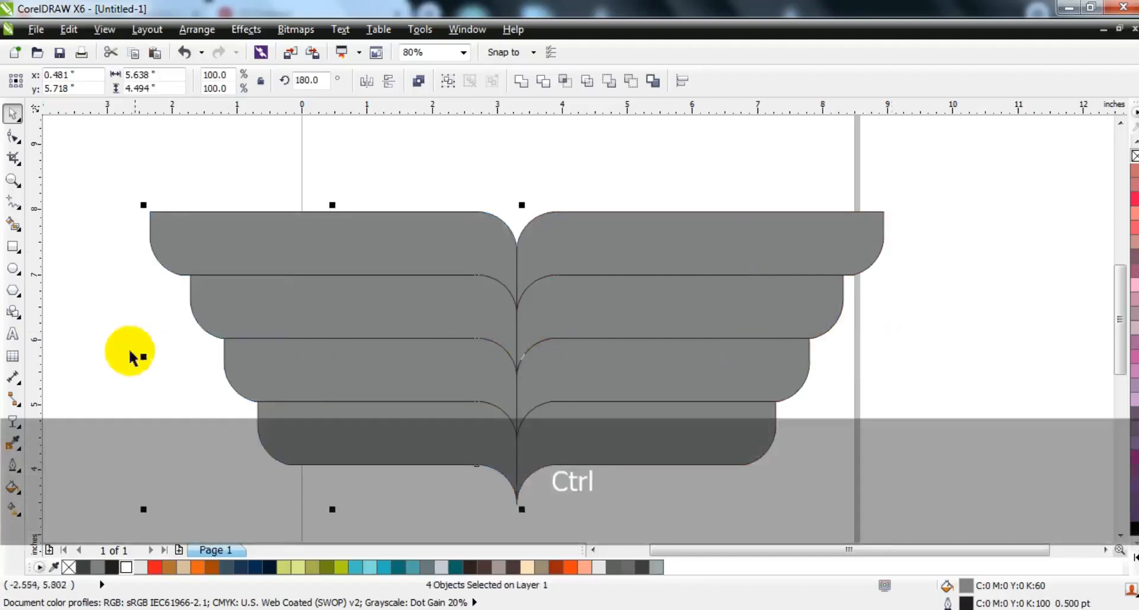
- Shorten the outer ends of the four mirrored left bars with the Shape tool, making the top one about 2.14 inches wide
{"action": "left_click", "coordinate": [189, 229]}
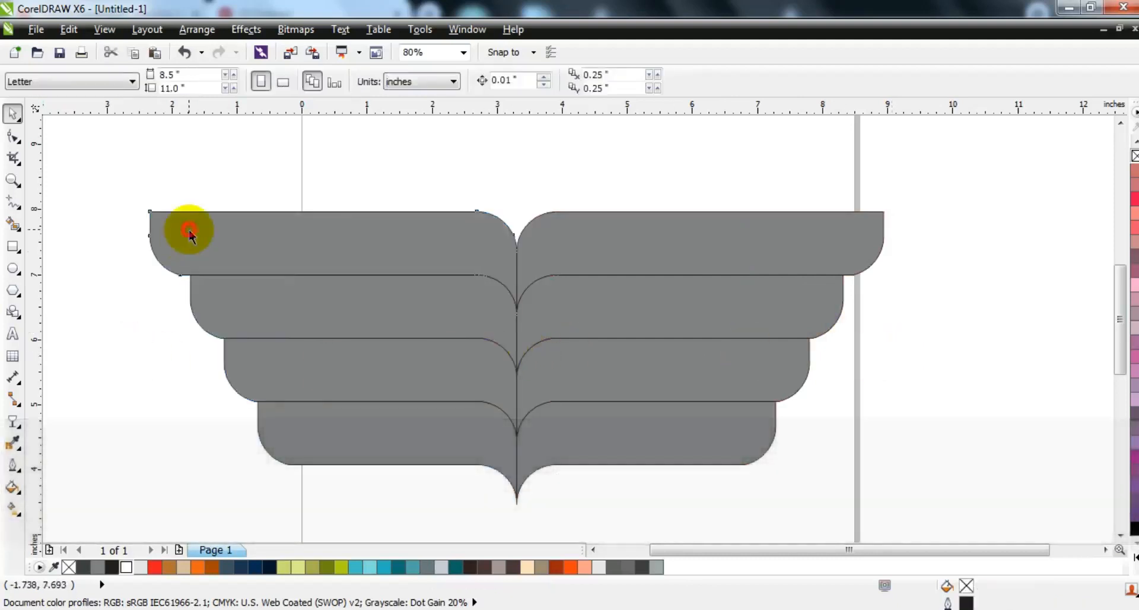
{"action": "left_click", "coordinate": [13, 136]}
{"action": "left_click_drag", "start_coordinate": [105, 181], "coordinate": [261, 348]}
{"action": "left_click_drag", "start_coordinate": [180, 275], "coordinate": [408, 282], "text": "ctrl"}
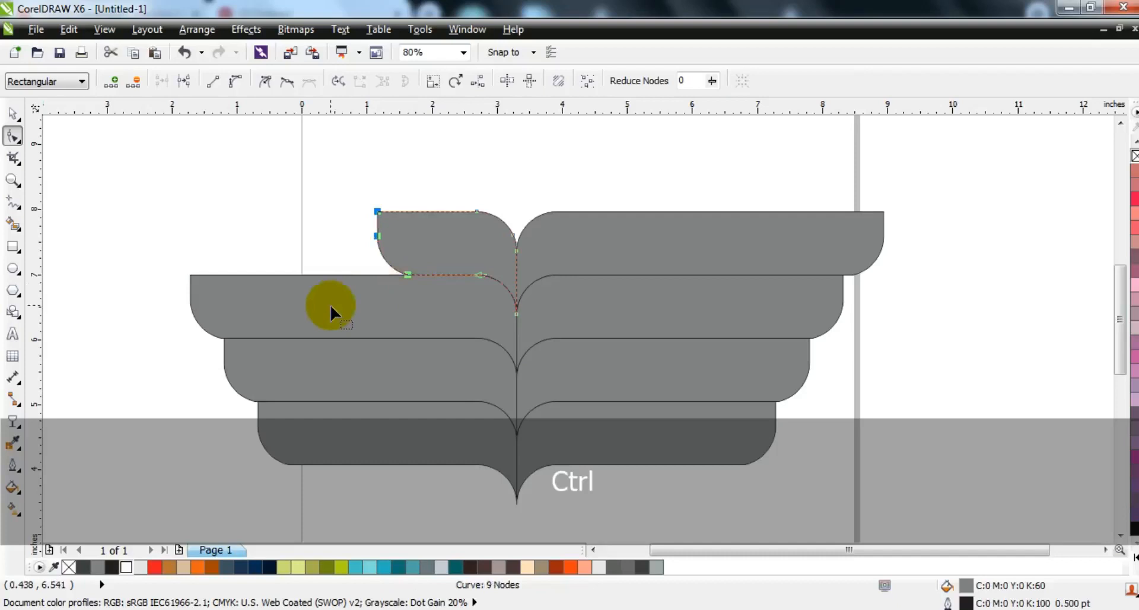
{"action": "left_click", "coordinate": [330, 305]}
{"action": "left_click_drag", "start_coordinate": [158, 269], "coordinate": [414, 351]}
{"action": "left_click", "coordinate": [390, 371]}
{"action": "left_click_drag", "start_coordinate": [263, 404], "coordinate": [415, 409], "text": "ctrl"}
{"action": "left_click", "coordinate": [374, 436]}
{"action": "left_click_drag", "start_coordinate": [230, 390], "coordinate": [417, 468]}
{"action": "left_click", "coordinate": [13, 113]}
- Move all eight bars together onto the page, centred at about x 4.67 and y 5.95 inches
{"action": "left_click", "coordinate": [101, 282]}
{"action": "mouse_move", "coordinate": [272, 168]}
{"action": "left_mouse_down"}
{"action": "mouse_move", "coordinate": [742, 478]}
{"action": "mouse_move", "coordinate": [973, 541]}
{"action": "left_mouse_up"}
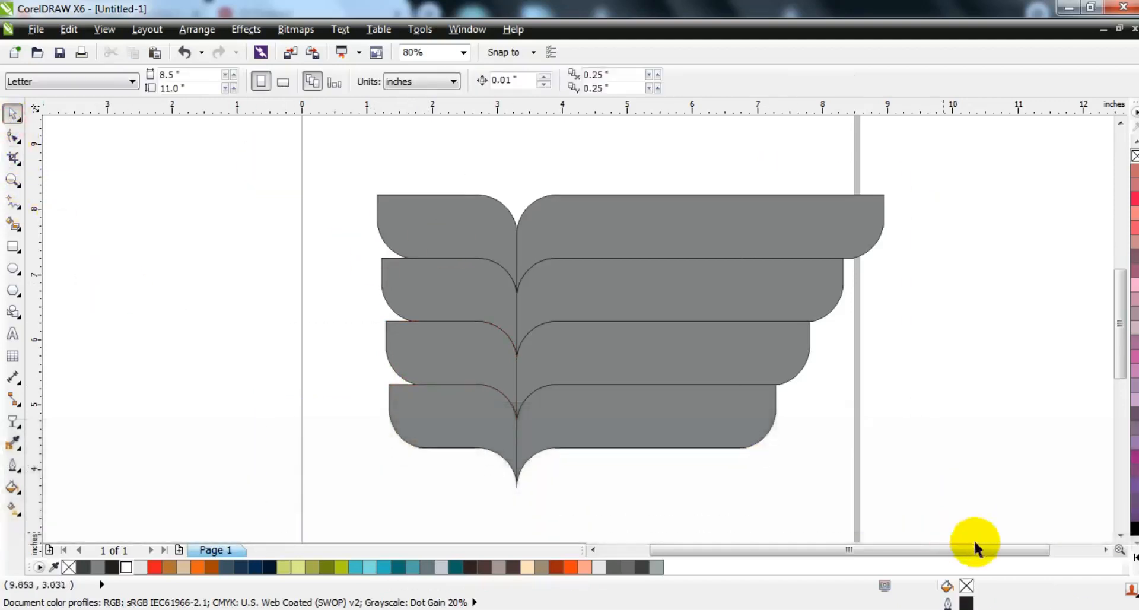
{"action": "left_click_drag", "start_coordinate": [714, 339], "coordinate": [689, 324]}
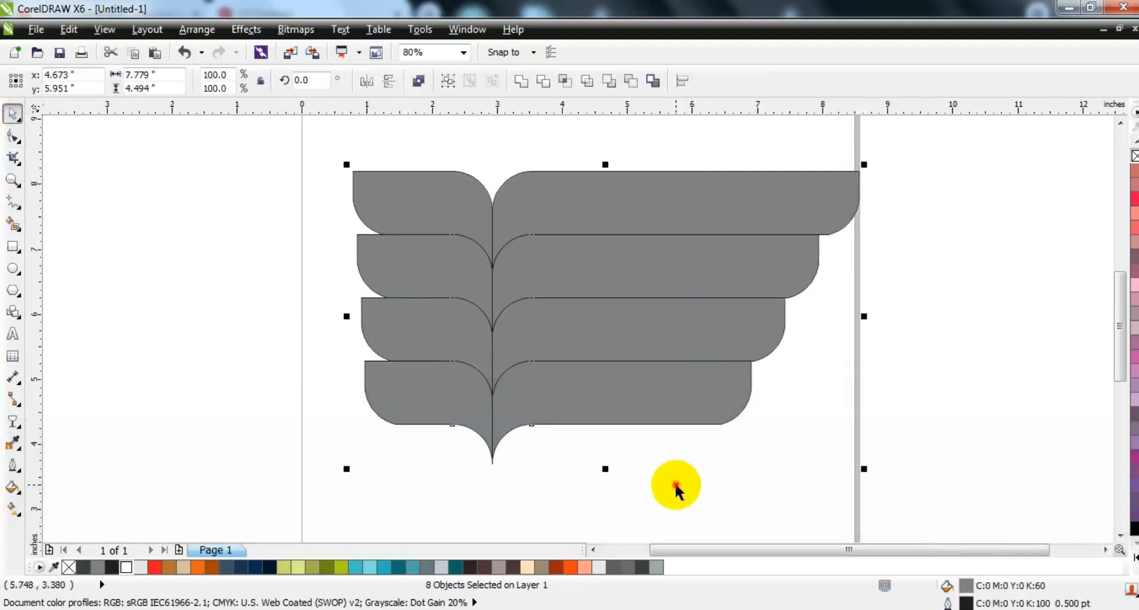
{"action": "left_click", "coordinate": [676, 491]}
- Fill the top-left bar with a linear gradient running from very dark brown at the centre fold to brown at its outer end
{"action": "left_click", "coordinate": [472, 220]}
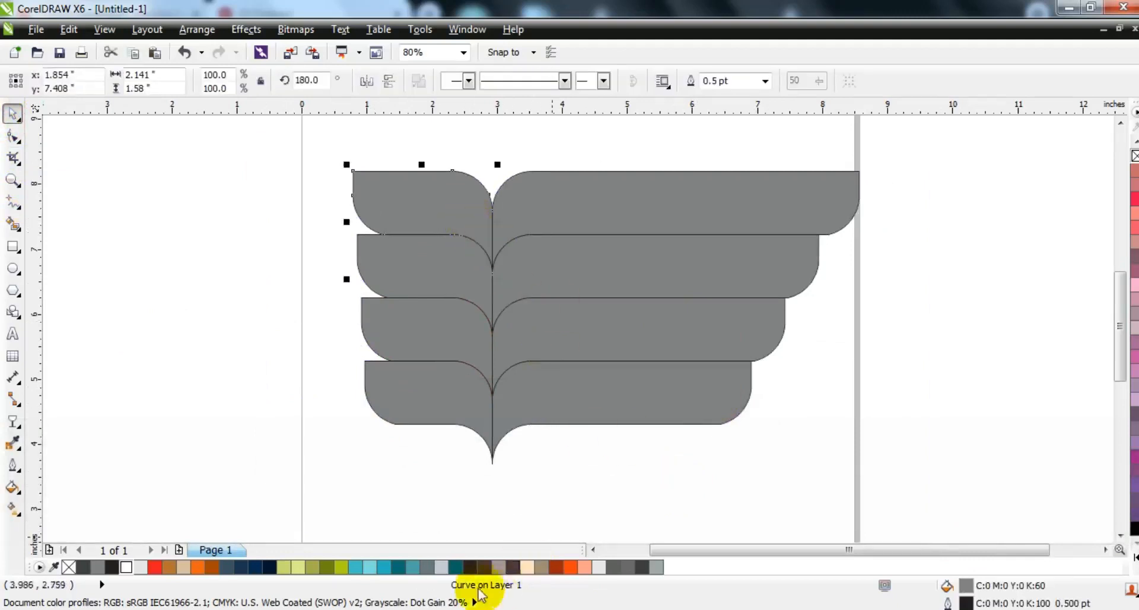
{"action": "left_click", "coordinate": [469, 566]}
{"action": "key", "text": "g"}
{"action": "mouse_move", "coordinate": [509, 230]}
{"action": "left_mouse_down"}
{"action": "mouse_move", "coordinate": [396, 203]}
{"action": "mouse_move", "coordinate": [504, 213]}
{"action": "left_mouse_up"}
{"action": "left_click", "coordinate": [484, 563]}
{"action": "left_click_drag", "start_coordinate": [440, 293], "coordinate": [387, 205]}
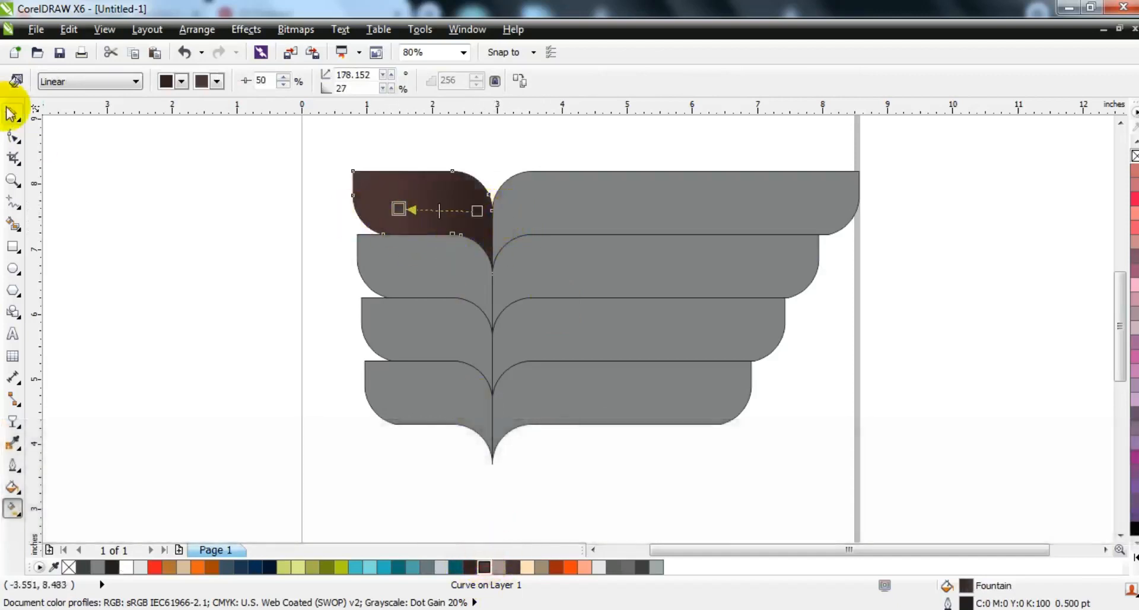
{"action": "left_click", "coordinate": [13, 113]}
{"action": "left_click", "coordinate": [140, 263]}
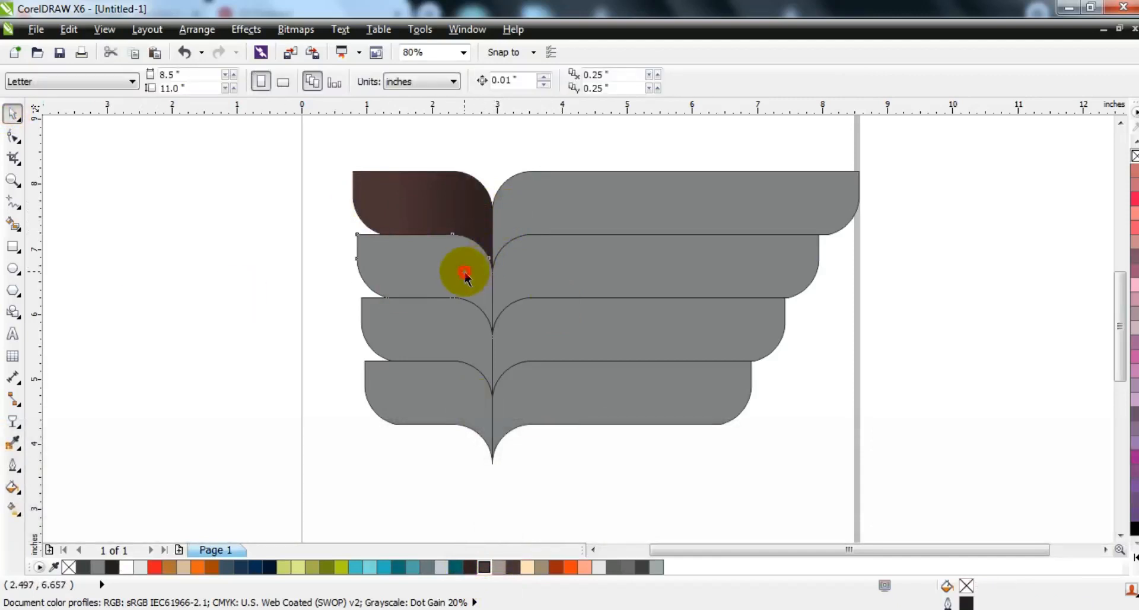
- Fill the second left bar with a linear gradient from tan at the centre fold to cream at its outer end
{"action": "left_click", "coordinate": [465, 274]}
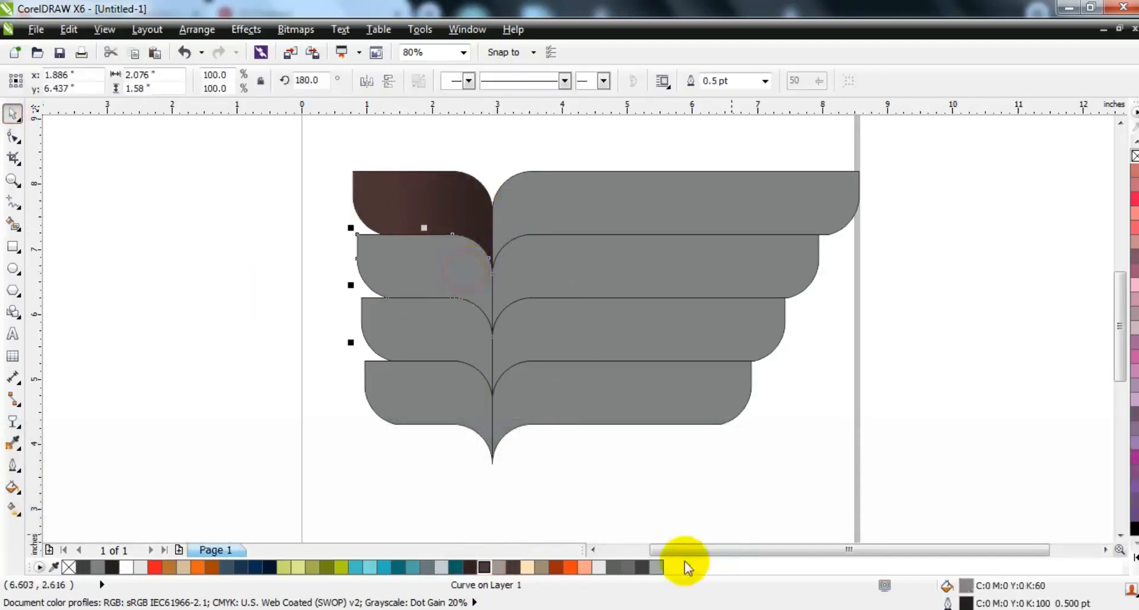
{"action": "left_click", "coordinate": [512, 567]}
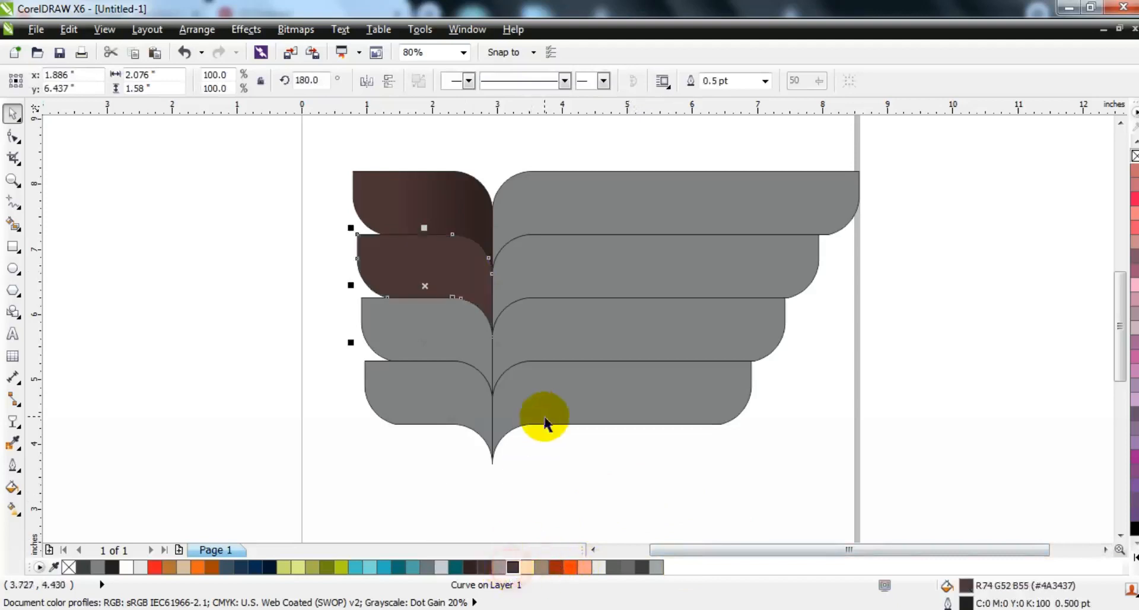
{"action": "left_click", "coordinate": [541, 567]}
{"action": "key", "text": "g"}
{"action": "left_click_drag", "start_coordinate": [495, 290], "coordinate": [395, 280]}
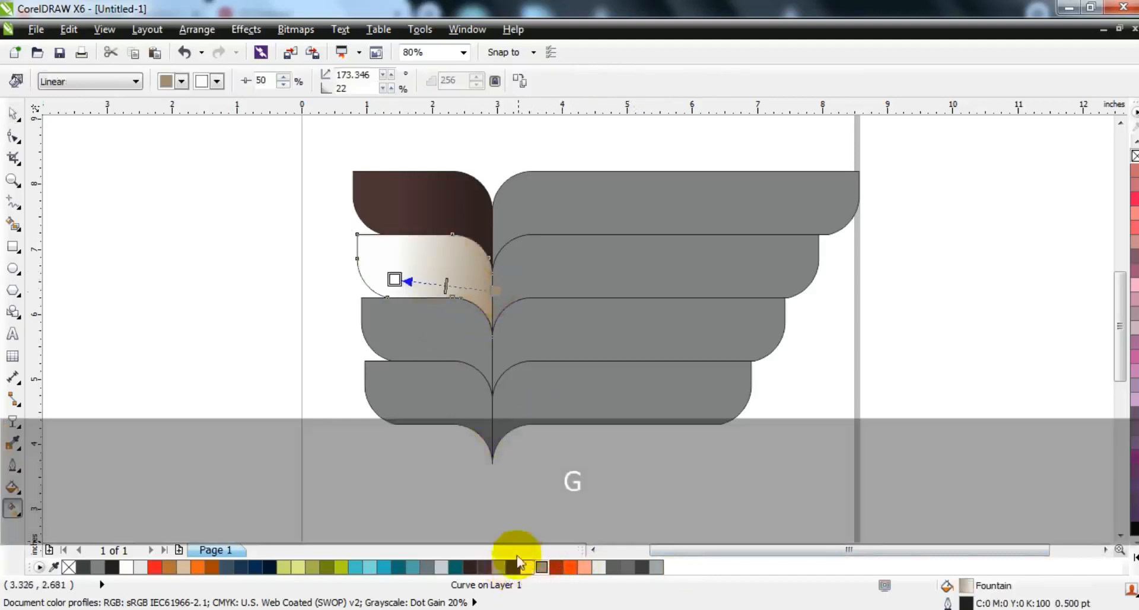
{"action": "left_click_drag", "start_coordinate": [527, 566], "coordinate": [394, 279]}
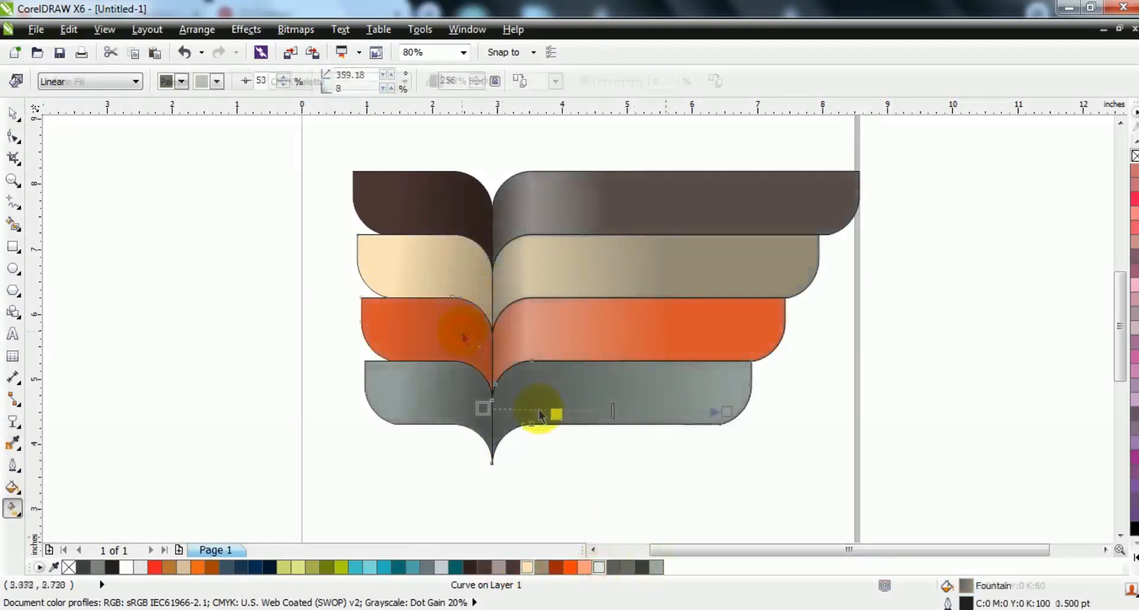
- Adjust the bottom-right bar's linear gradient to run from dark grey at the fold through a pale highlight to blue-grey near mid-bar
{"action": "left_click_drag", "start_coordinate": [538, 409], "coordinate": [632, 406]}
{"action": "left_click_drag", "start_coordinate": [521, 407], "coordinate": [488, 408]}
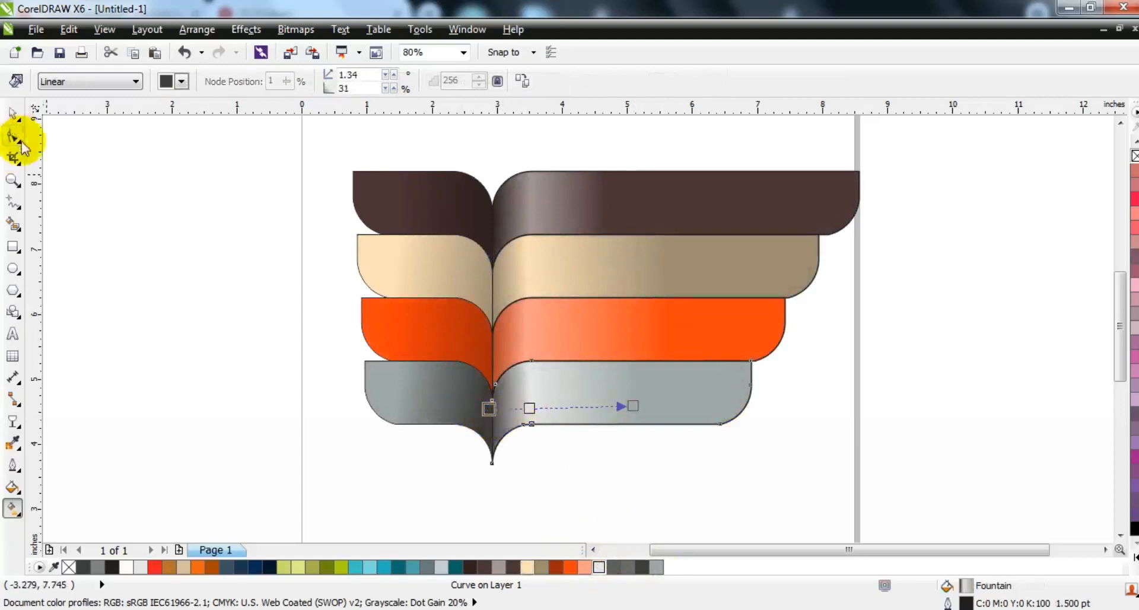
{"action": "left_click", "coordinate": [12, 134]}
{"action": "left_click", "coordinate": [13, 115]}
{"action": "left_click", "coordinate": [154, 280]}
- Remove the outlines from all eight coloured bars
{"action": "key", "text": "F3"}
{"action": "key", "text": "Escape"}
{"action": "left_click_drag", "start_coordinate": [333, 168], "coordinate": [719, 368]}
{"action": "right_click", "coordinate": [1134, 155]}
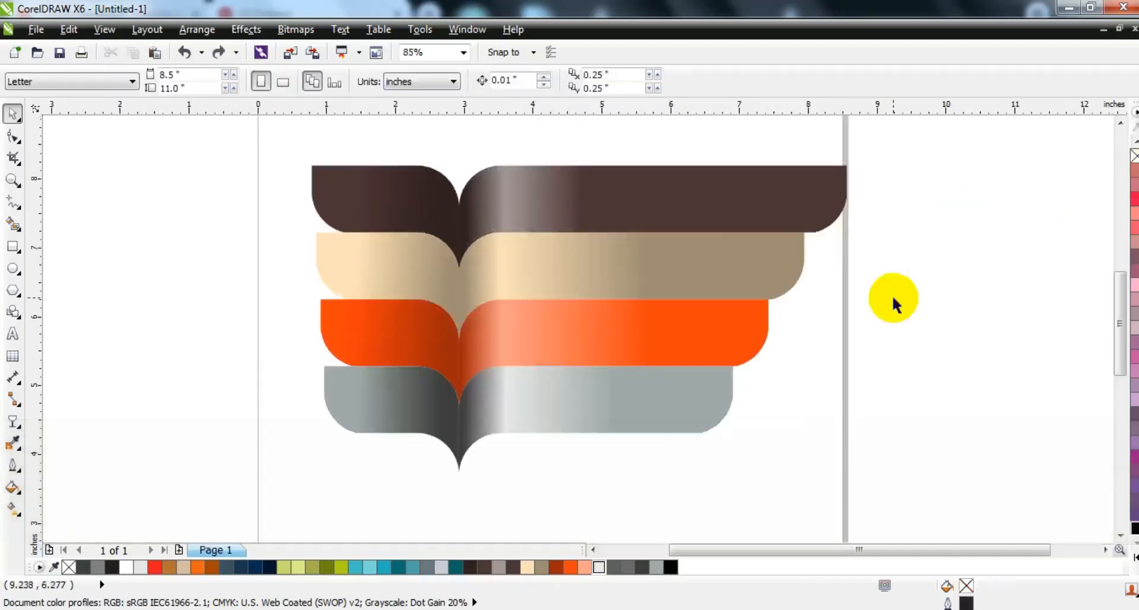
- Place a copy of all eight bars beside the original, centred at about x 12.87 and y 5.95 inches
{"action": "key", "text": "Escape"}
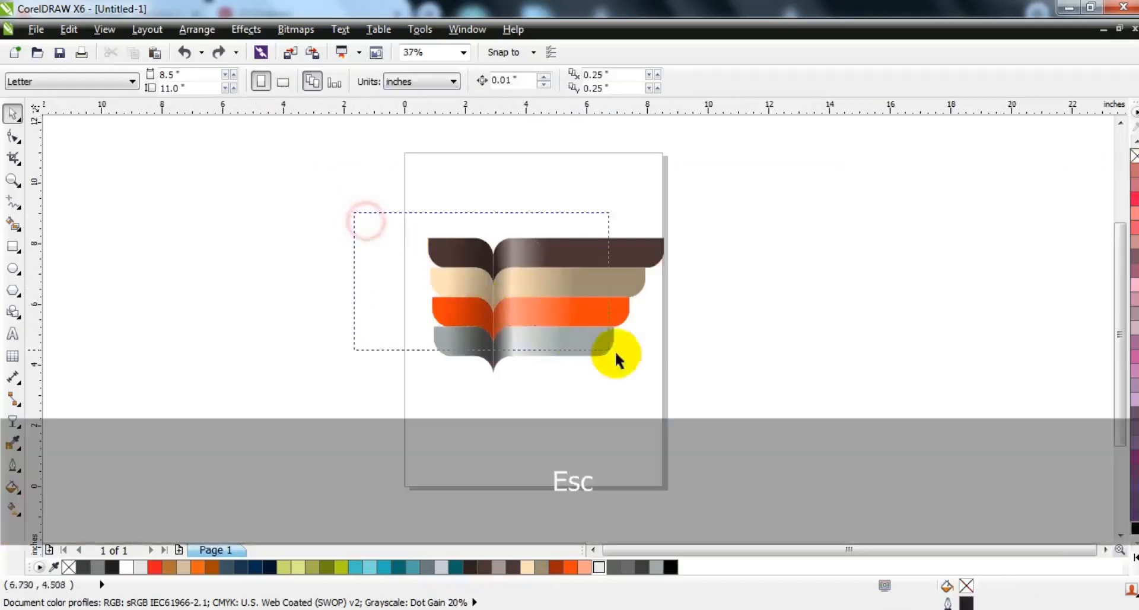
{"action": "left_click_drag", "start_coordinate": [615, 354], "coordinate": [674, 373]}
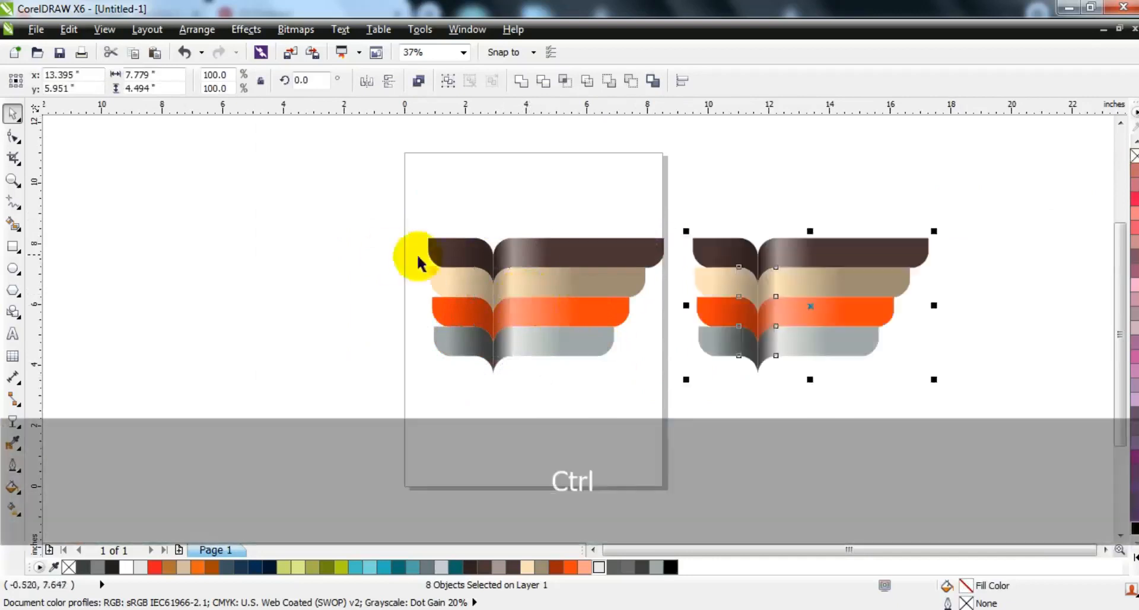
{"action": "key", "text": "ctrl+z"}
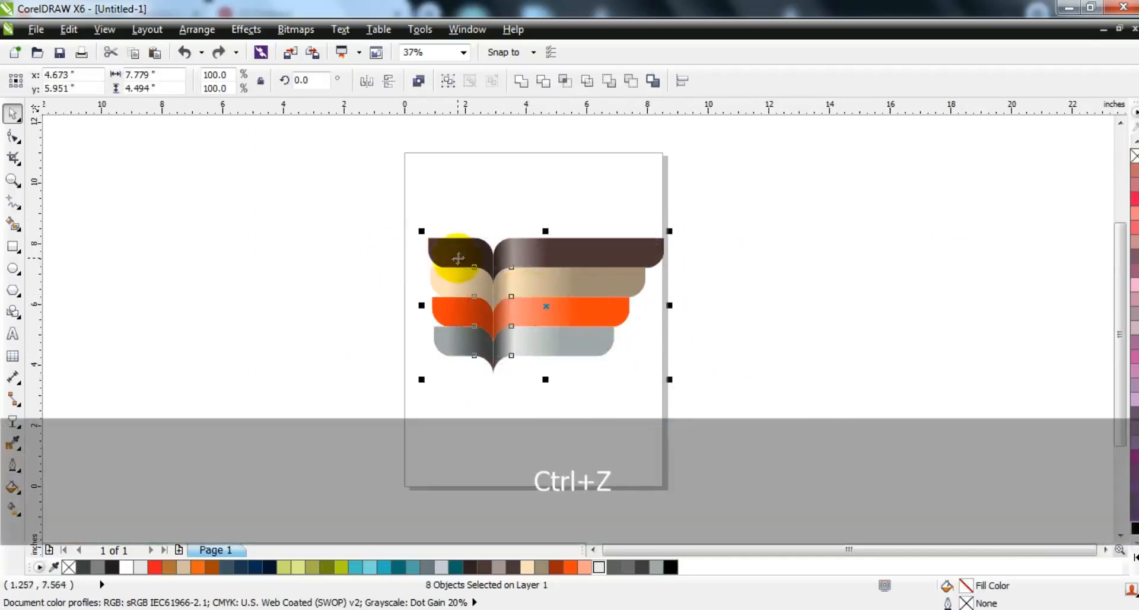
{"action": "left_click_drag", "start_coordinate": [458, 258], "coordinate": [707, 260]}
{"action": "right_click", "coordinate": [707, 260]}
{"action": "left_click_drag", "start_coordinate": [374, 200], "coordinate": [1020, 419]}
{"action": "key", "text": "shift+F2"}
{"action": "key", "text": "Escape"}
- Weld the left and right halves of the copied brown bar, and likewise those of the copied beige bar
{"action": "left_click", "coordinate": [799, 262]}
{"action": "left_click", "coordinate": [666, 216], "text": "shift"}
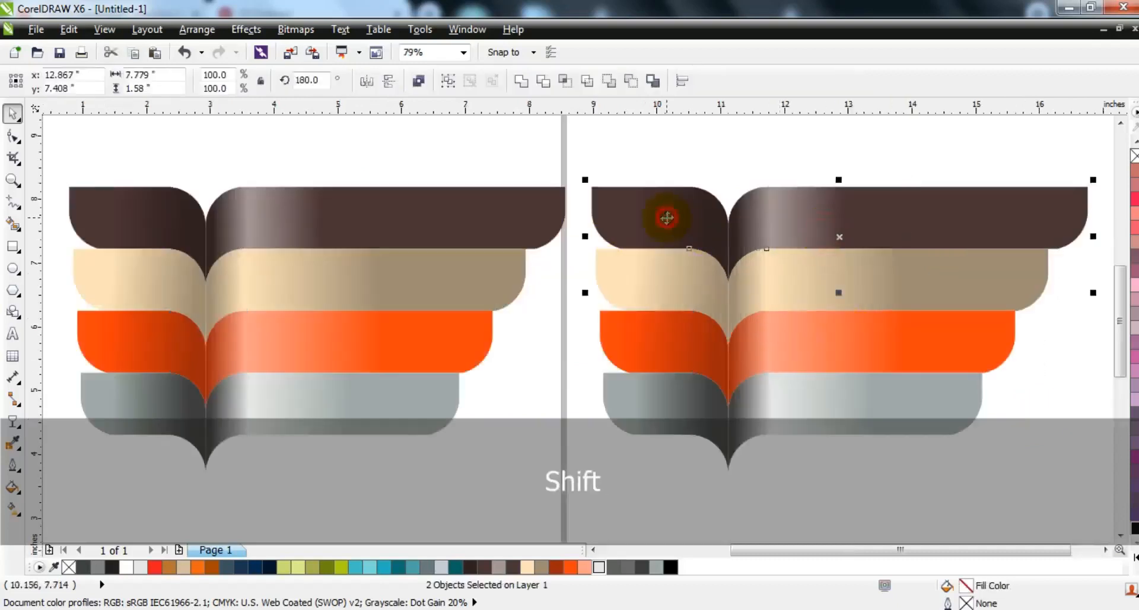
{"action": "left_click", "coordinate": [523, 86]}
{"action": "left_click", "coordinate": [682, 285]}
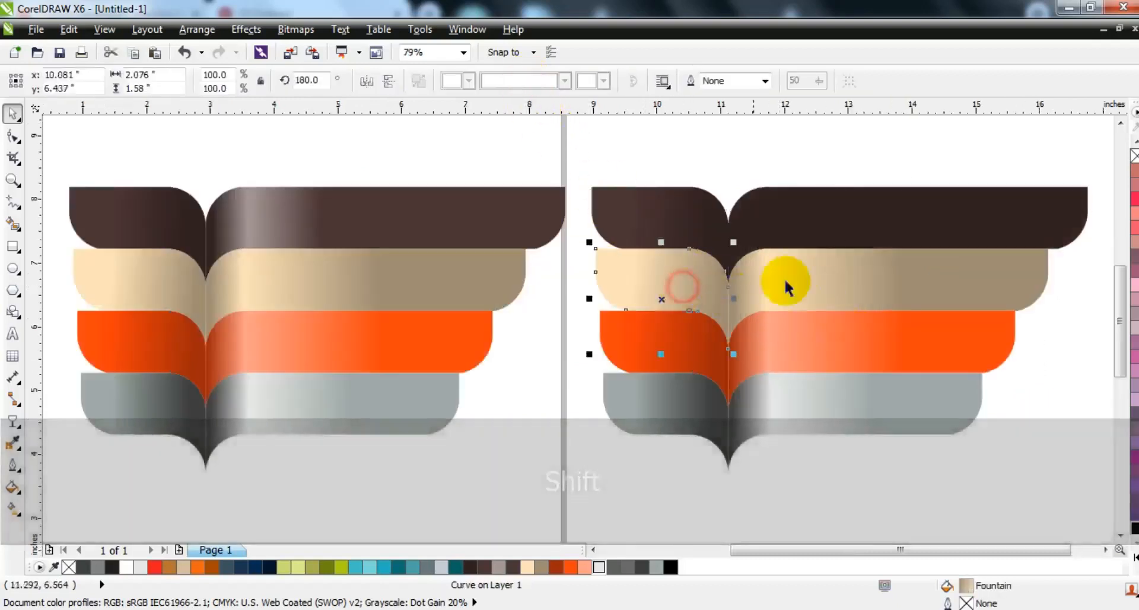
{"action": "left_click", "coordinate": [792, 278], "text": "shift"}
{"action": "left_click", "coordinate": [522, 86]}
- Weld the left and right halves of the copied orange bar, and likewise those of the copied grey bar
{"action": "left_click", "coordinate": [693, 329]}
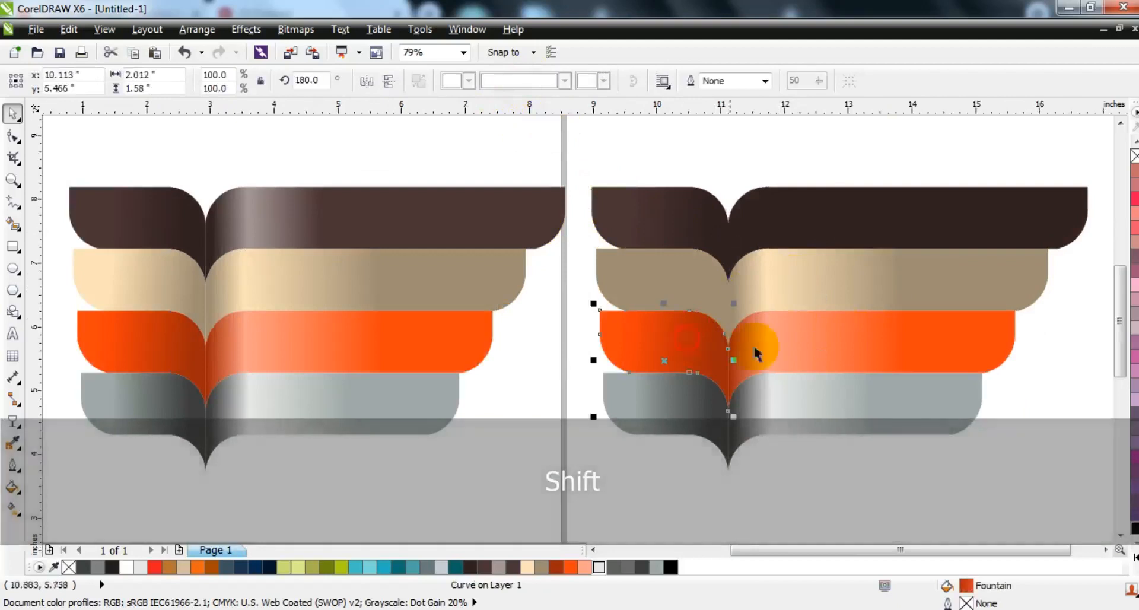
{"action": "left_click", "coordinate": [798, 340], "text": "shift"}
{"action": "left_click", "coordinate": [522, 86]}
{"action": "left_click", "coordinate": [665, 395]}
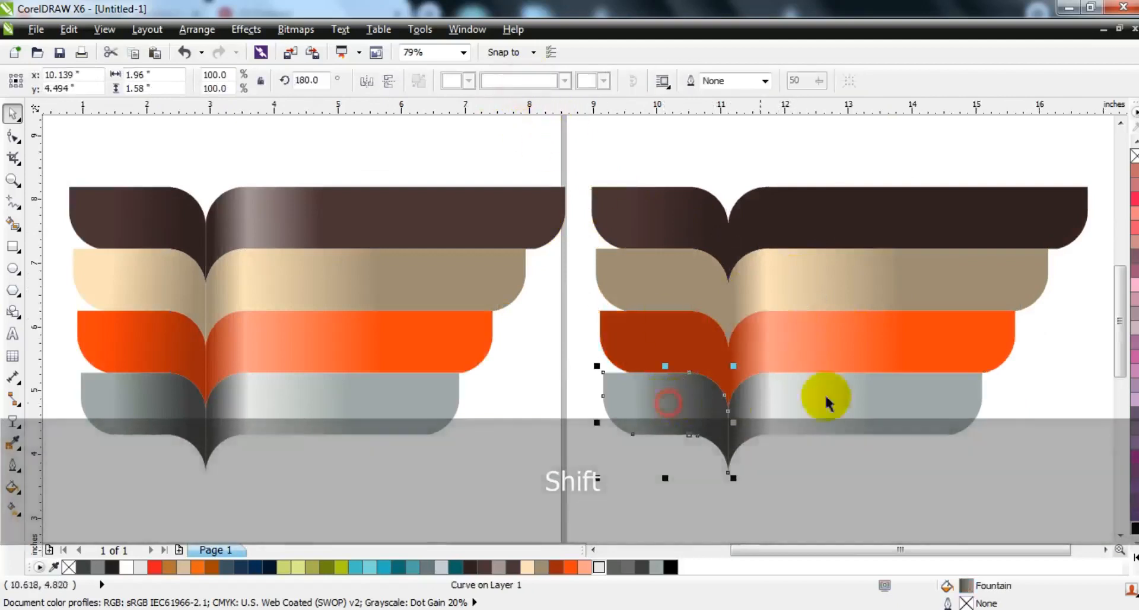
{"action": "left_click", "coordinate": [830, 394], "text": "shift"}
{"action": "left_click", "coordinate": [518, 85]}
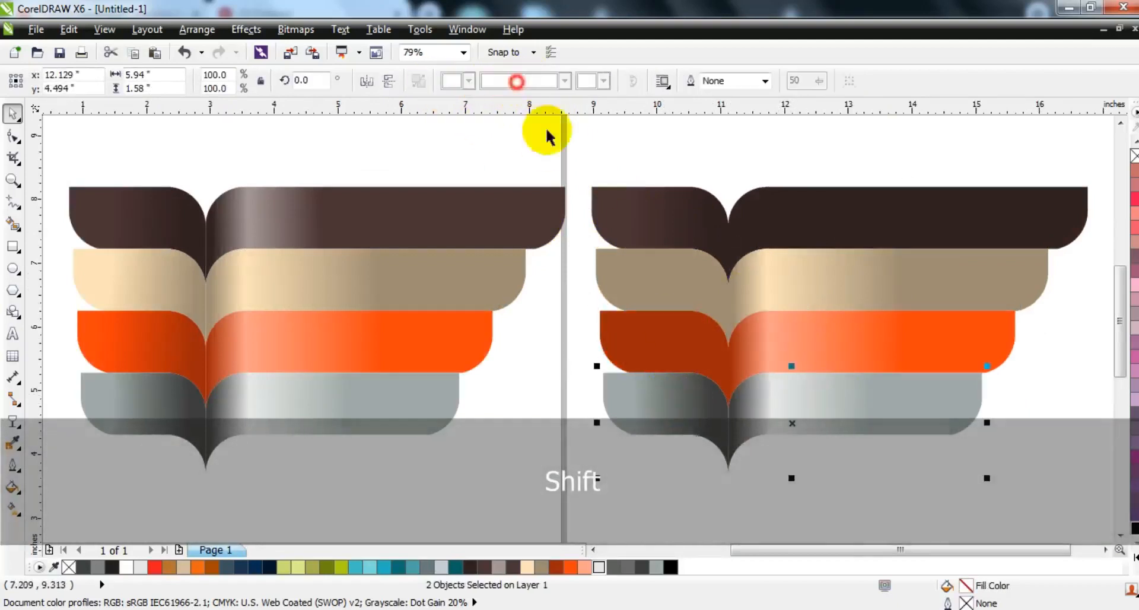
- Fill all four welded shapes with black (C:100 M:100 Y:100 K:100)
{"action": "left_click", "coordinate": [692, 342], "text": "shift"}
{"action": "left_click", "coordinate": [685, 279], "text": "shift"}
{"action": "left_click", "coordinate": [674, 224], "text": "shift"}
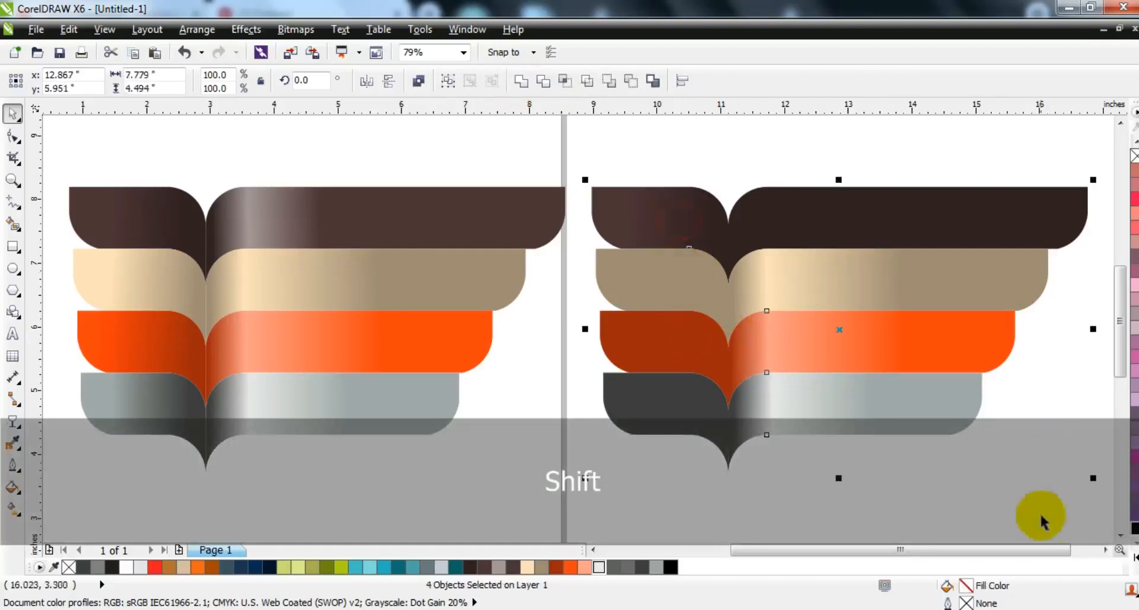
{"action": "left_click", "coordinate": [1113, 526]}
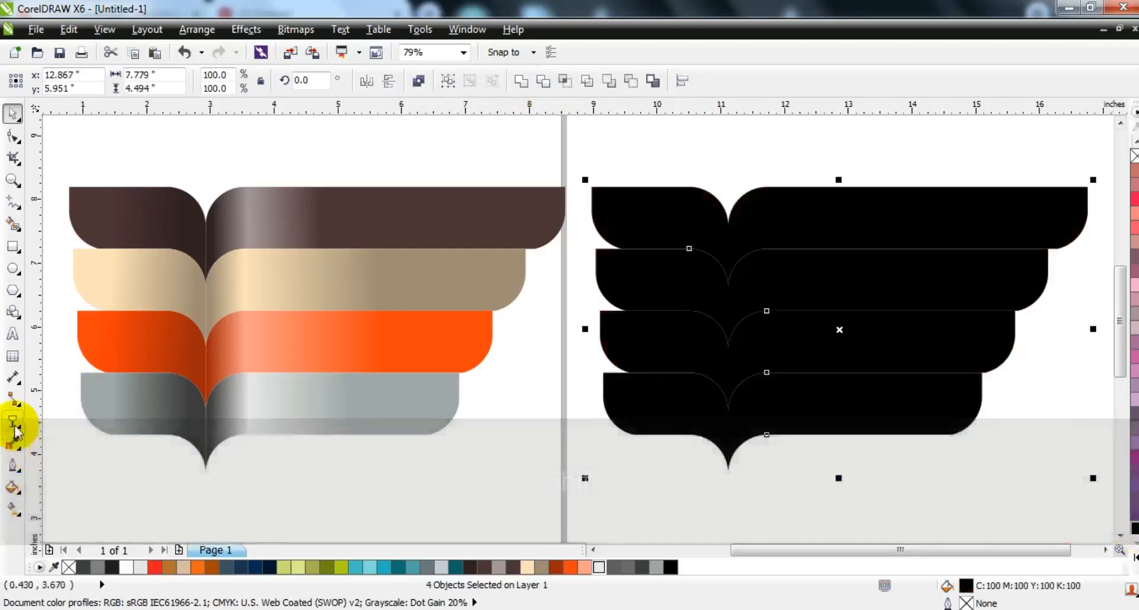
- Apply a uniform transparency of 76 to the four black shapes
{"action": "left_click", "coordinate": [13, 421]}
{"action": "left_click", "coordinate": [89, 81]}
{"action": "left_click", "coordinate": [77, 109]}
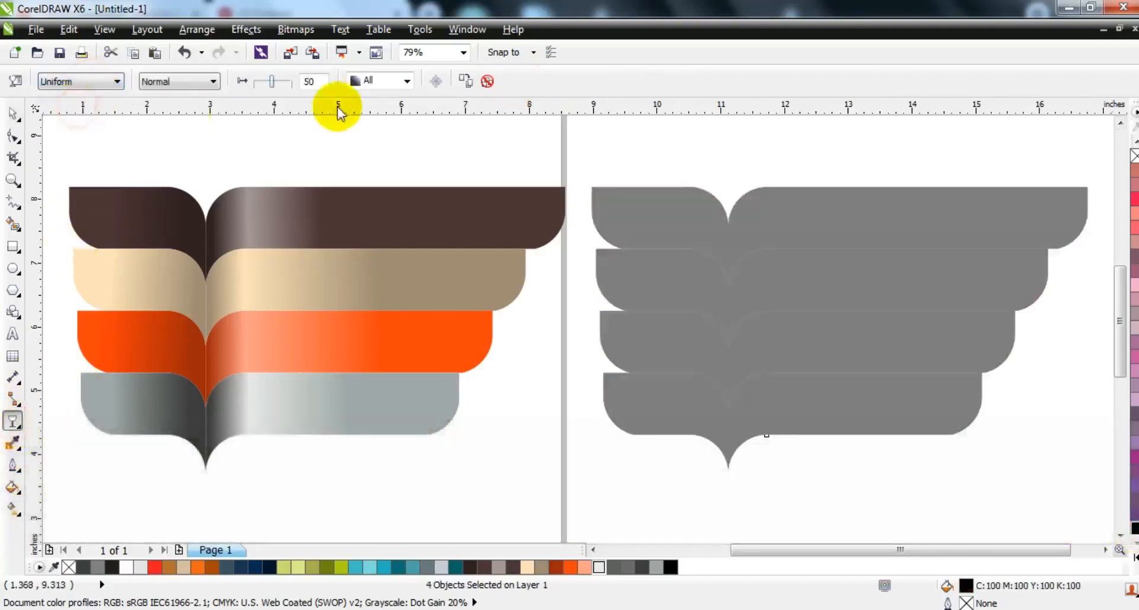
{"action": "left_click", "coordinate": [281, 83]}
{"action": "left_click", "coordinate": [284, 84]}
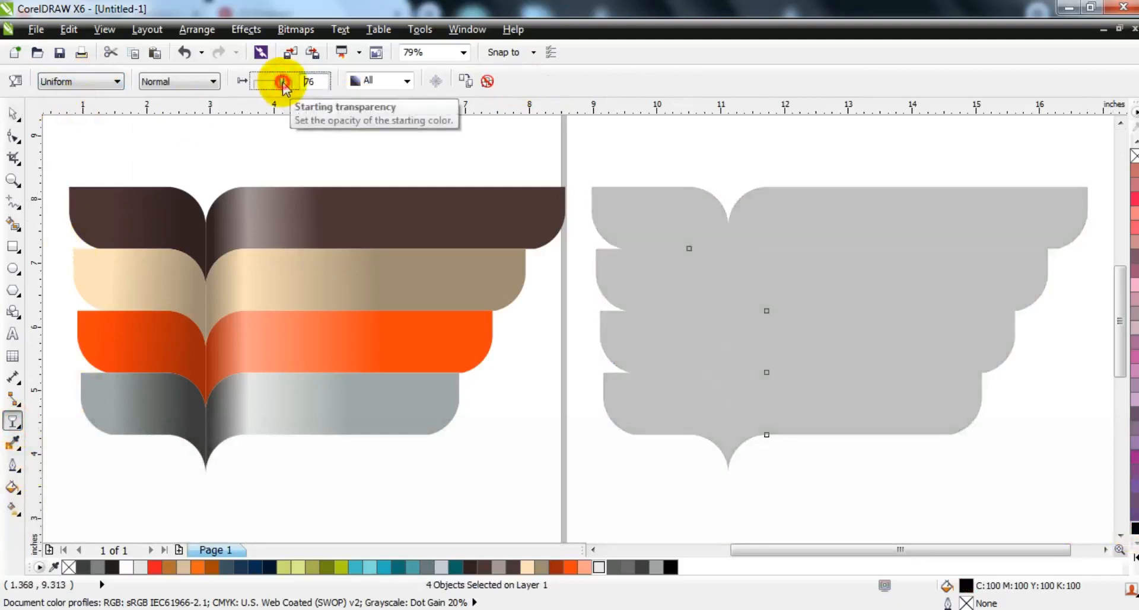
{"action": "left_click", "coordinate": [13, 113]}
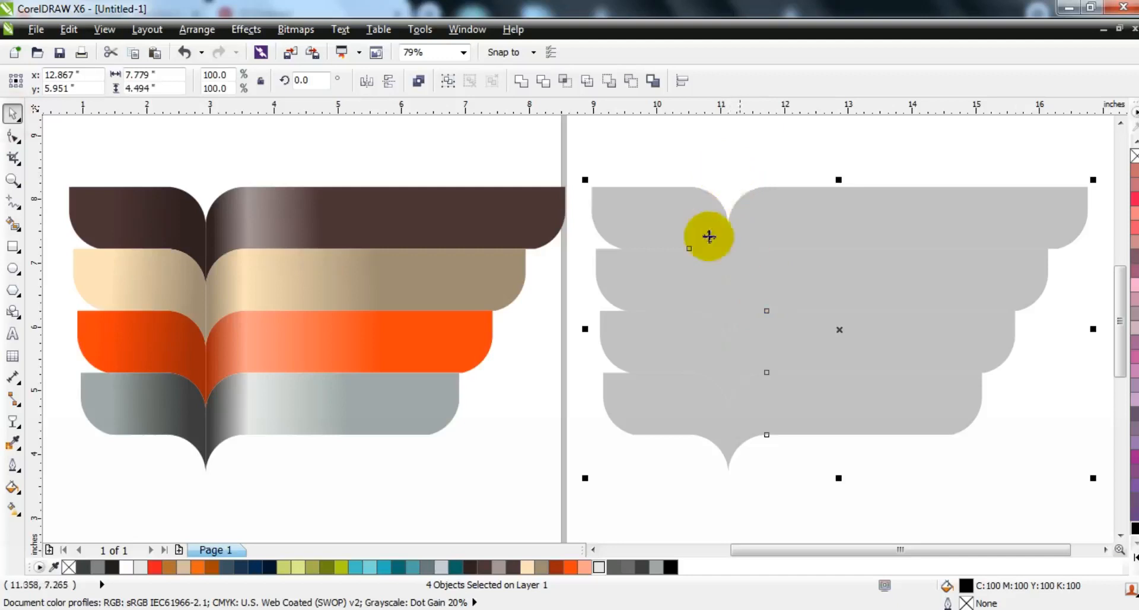
- Offset the transparent shapes slightly downward and centre the top one horizontally on the original brown bar as its shadow
{"action": "left_click", "coordinate": [684, 232], "text": "ctrl"}
{"action": "left_click_drag", "start_coordinate": [683, 234], "coordinate": [683, 235]}
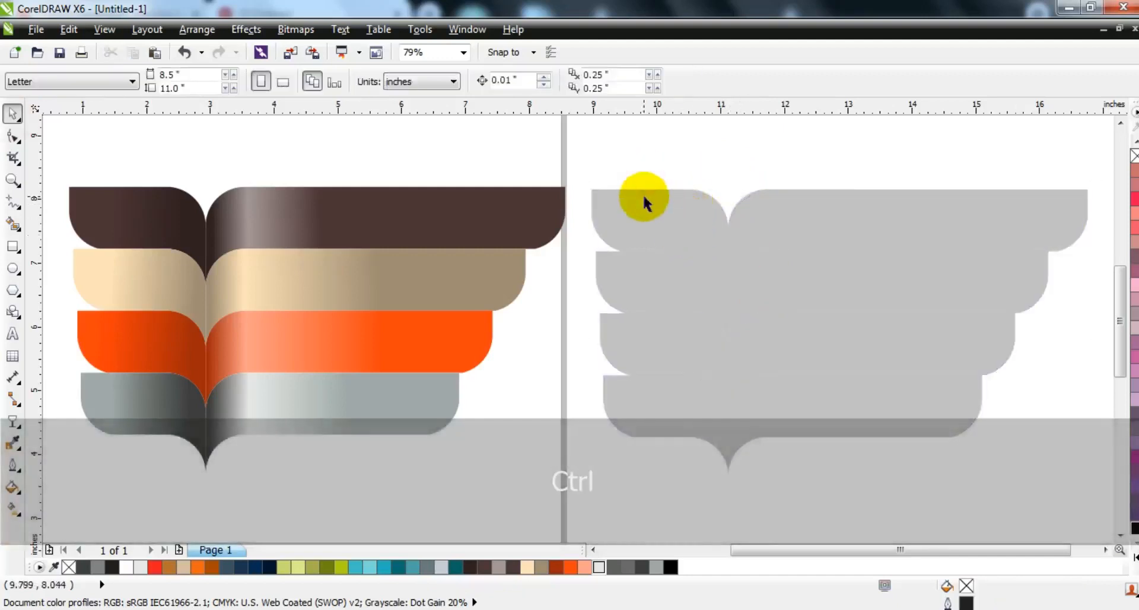
{"action": "left_click", "coordinate": [643, 197]}
{"action": "left_click", "coordinate": [502, 219], "text": "shift"}
{"action": "key", "text": "c"}
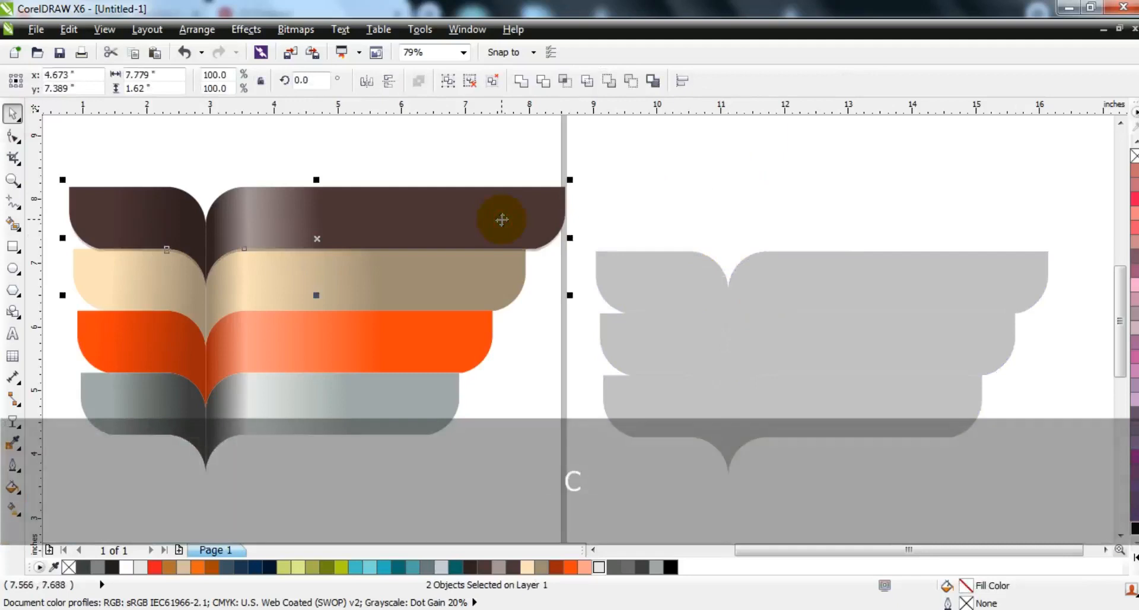
{"action": "key", "text": "shift+F2"}
{"action": "key", "text": "Escape"}
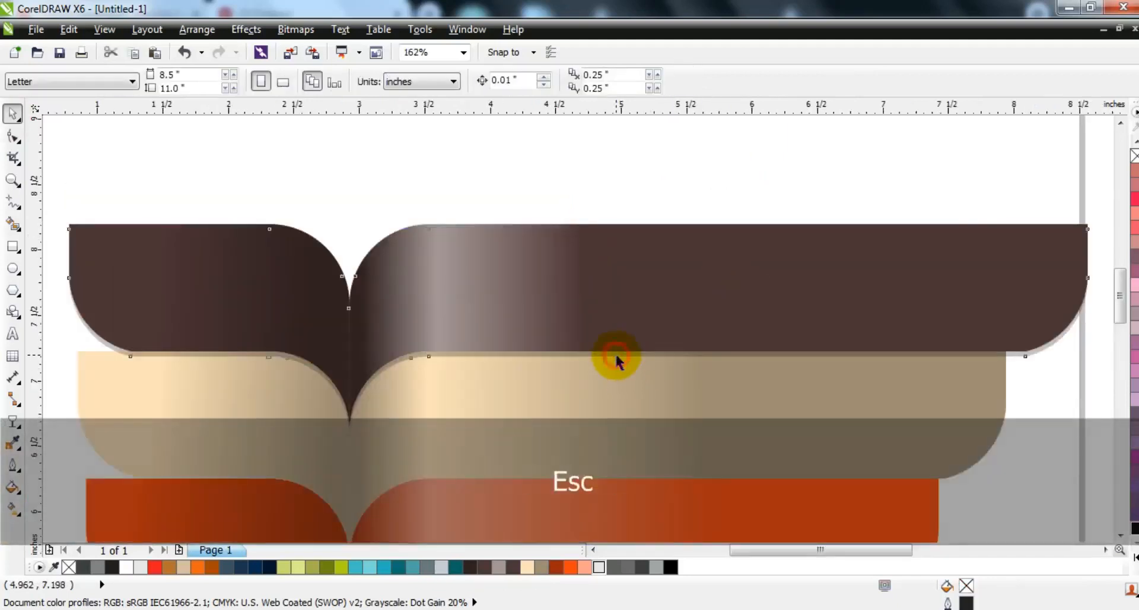
{"action": "left_click", "coordinate": [614, 356], "text": "ctrl"}
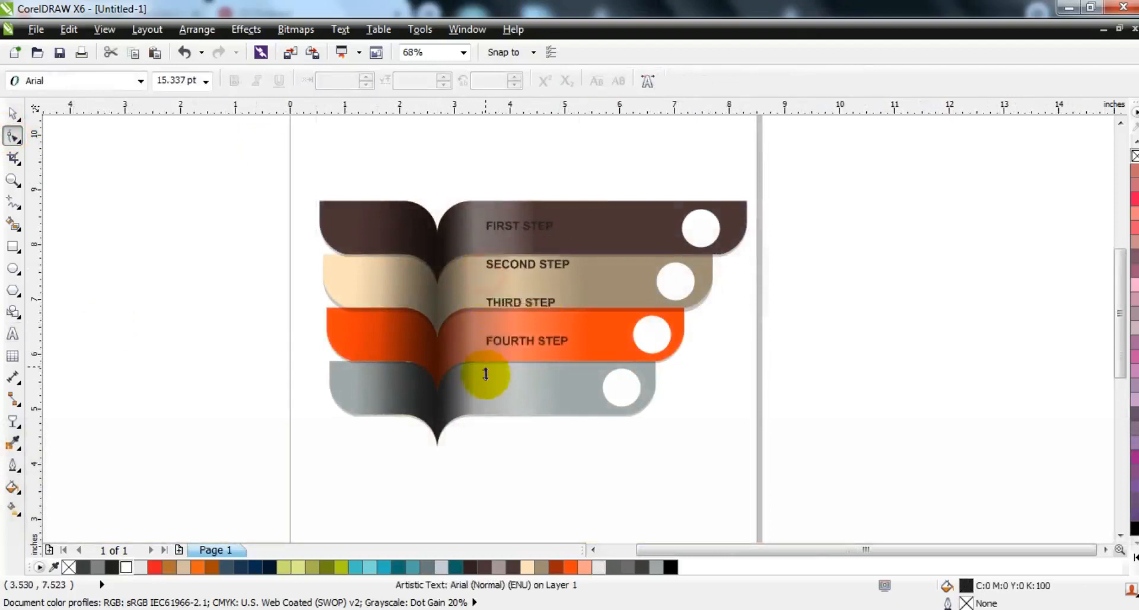
- Widen the line spacing of the step labels so each line sits on its own bar, and colour the text white
{"action": "left_click_drag", "start_coordinate": [479, 411], "coordinate": [478, 414]}
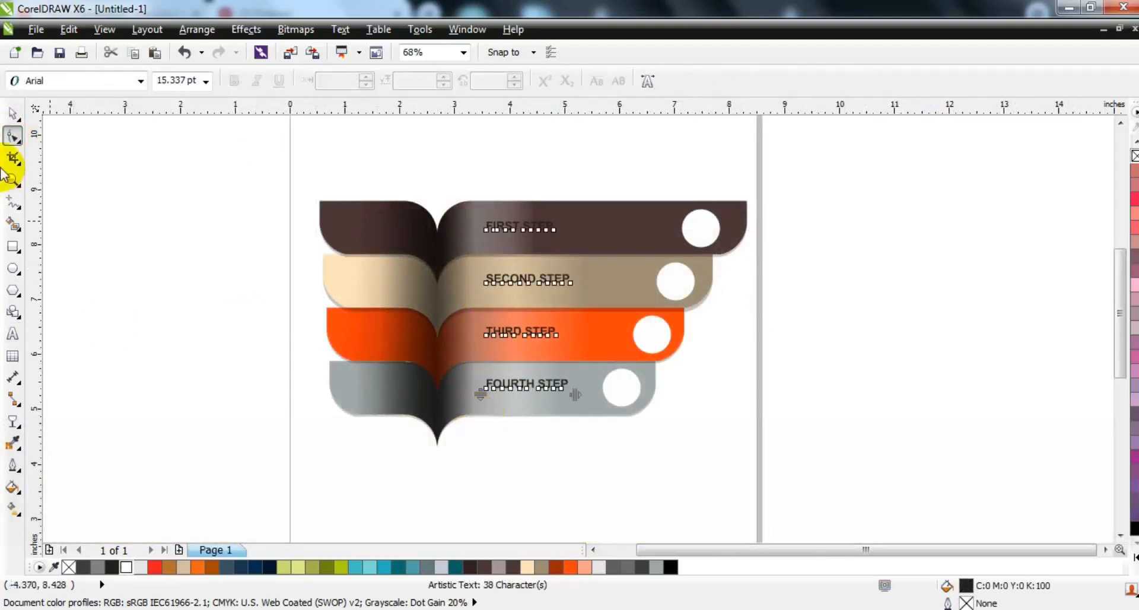
{"action": "left_click", "coordinate": [12, 113]}
{"action": "left_click", "coordinate": [125, 567]}
{"action": "left_click", "coordinate": [169, 355]}
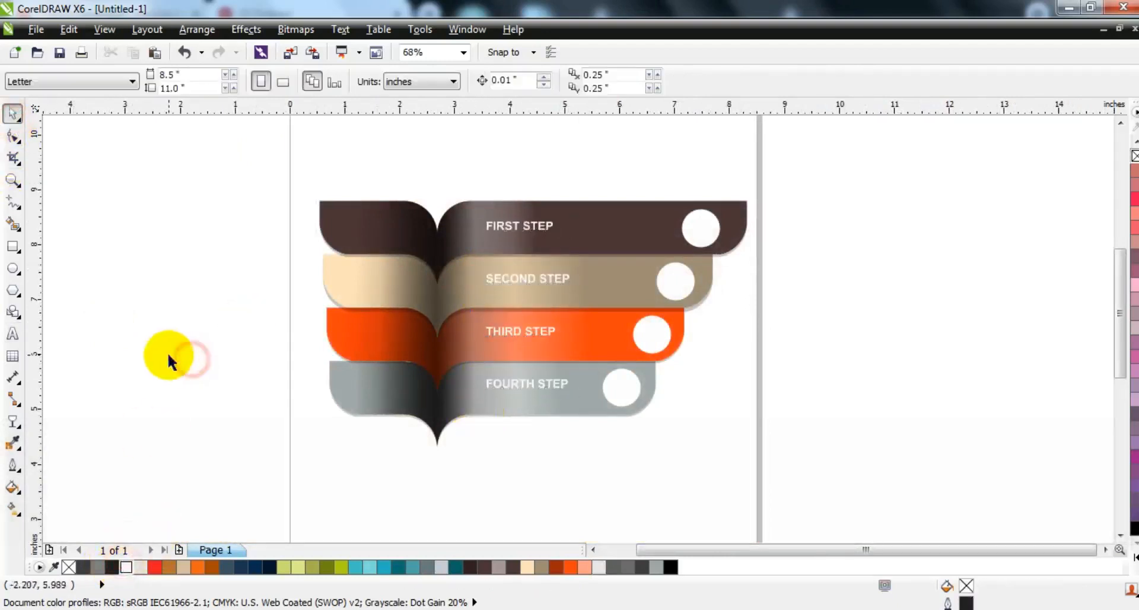